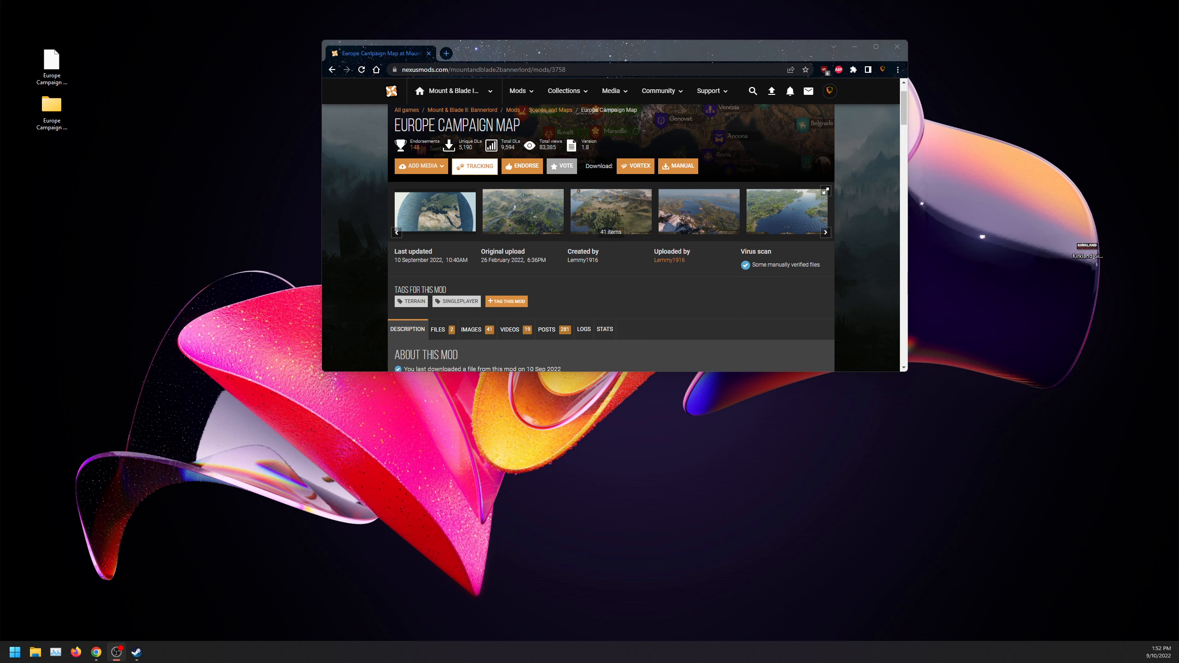
Bring up Steam, move its window aside, and maximize the browser showing the mod page
{"action": "left_click", "coordinate": [136, 653]}
{"action": "left_click_drag", "start_coordinate": [440, 86], "coordinate": [375, 164]}
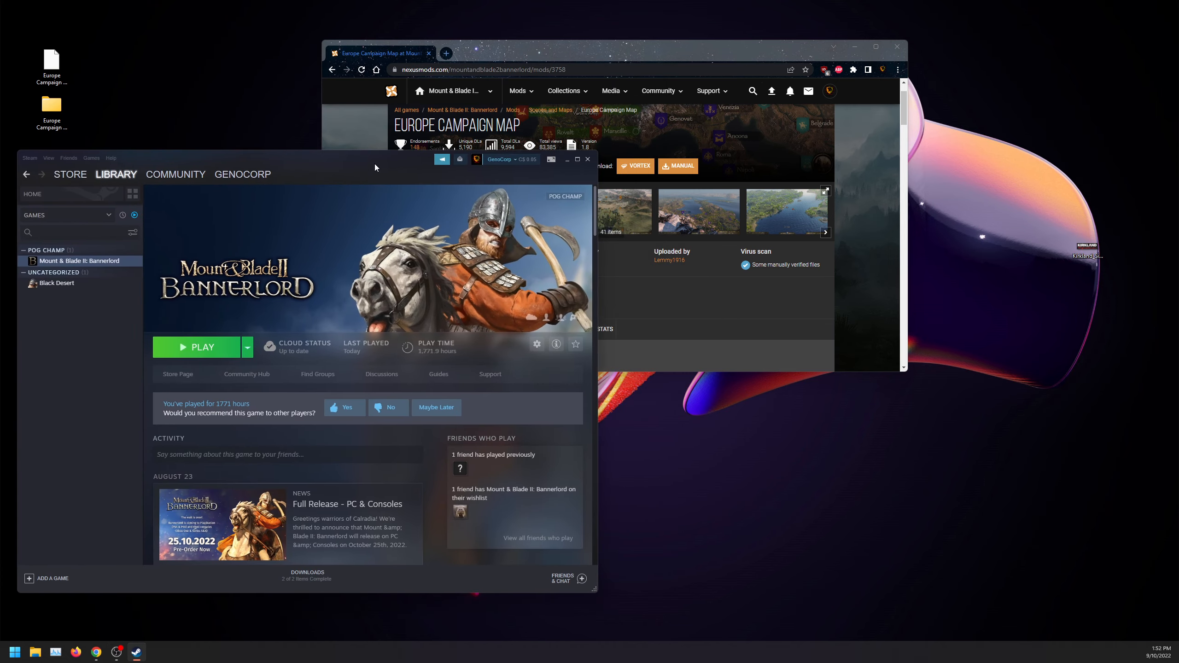
{"action": "left_click_drag", "start_coordinate": [610, 46], "coordinate": [615, 5]}
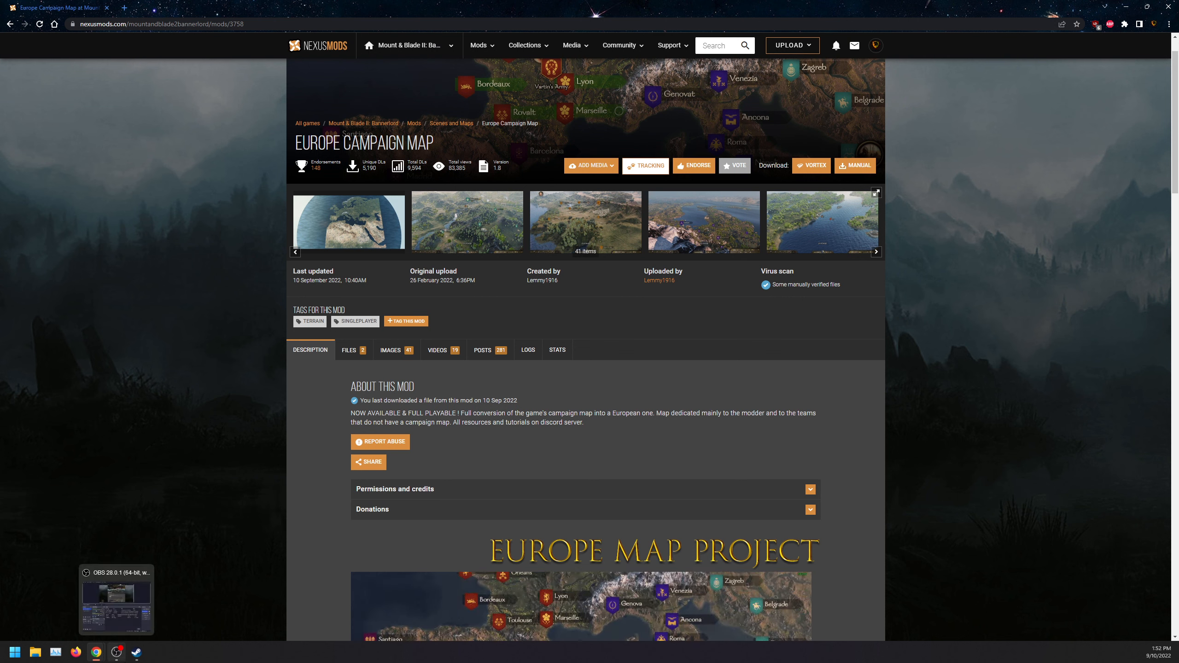
Bring Steam forward and open Mount & Blade II: Bannerlord's Properties from the library
{"action": "left_click", "coordinate": [137, 652]}
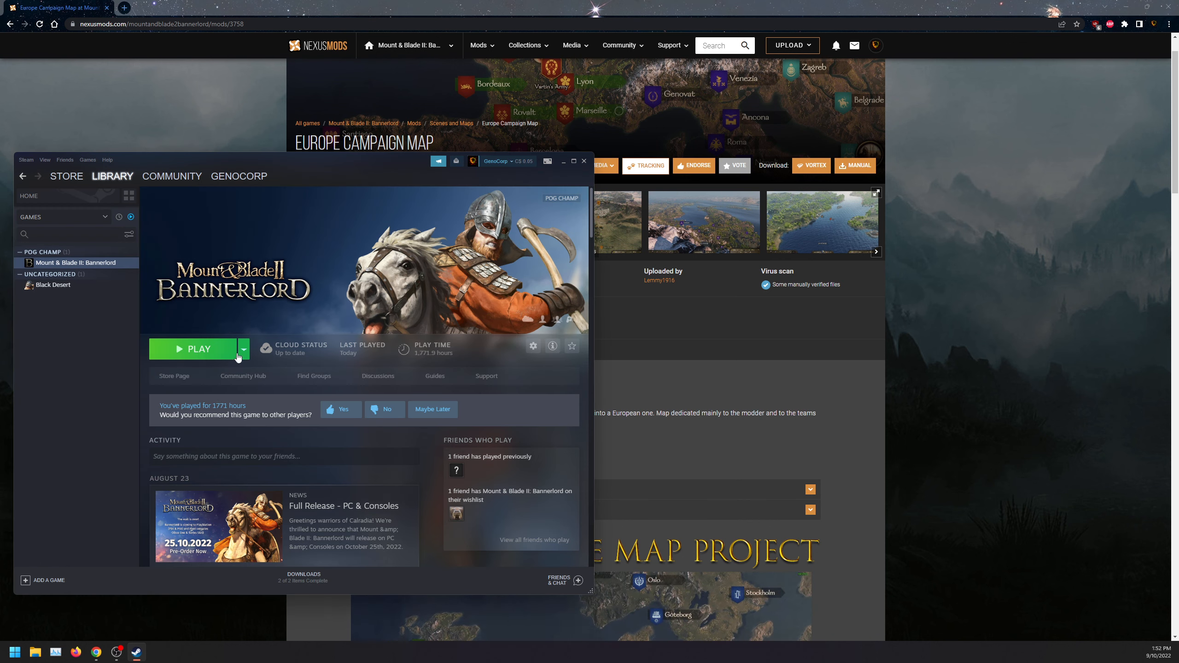
{"action": "right_click", "coordinate": [103, 262]}
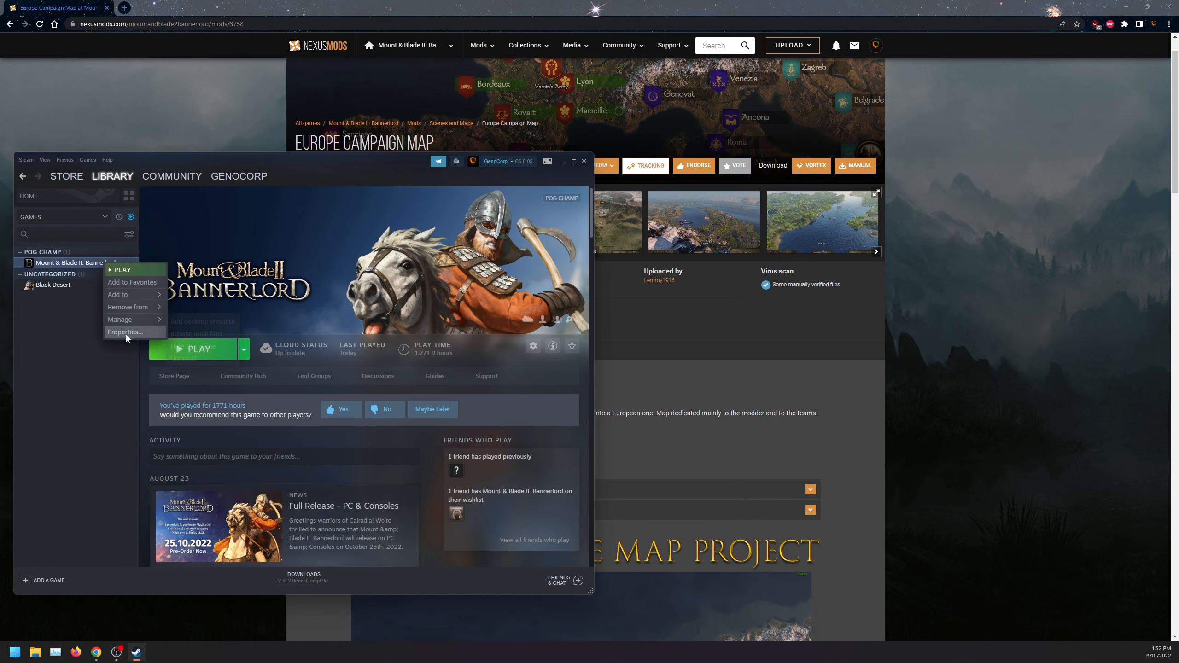
{"action": "left_click", "coordinate": [105, 331]}
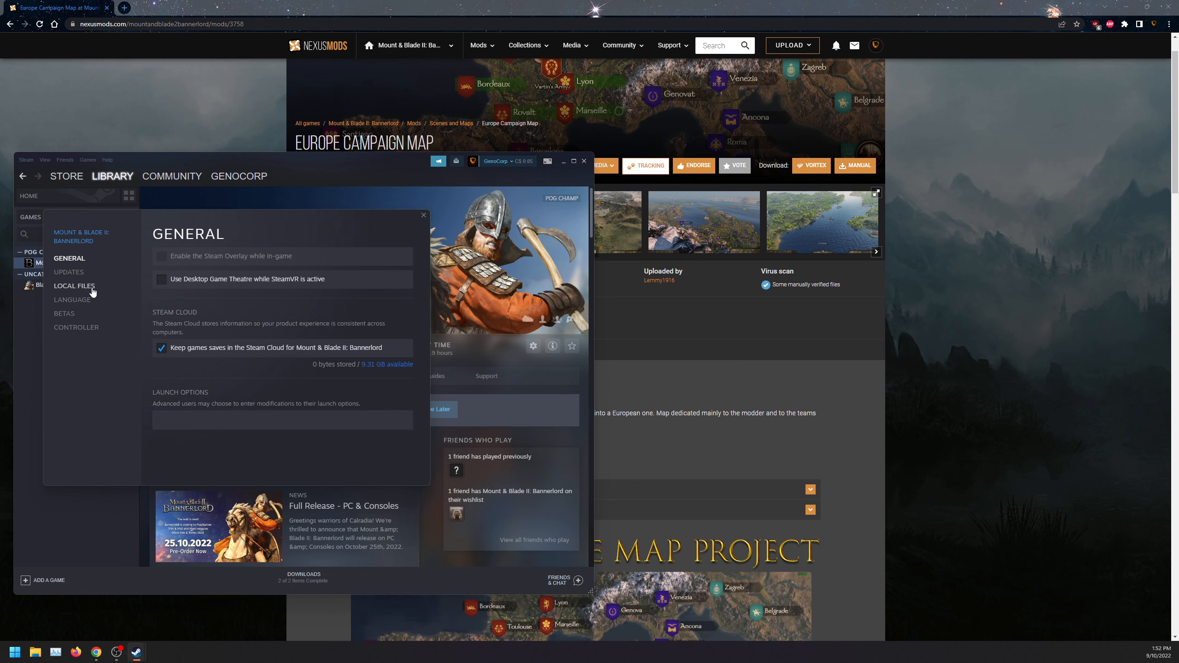
Check the Betas list, keep None selected, and switch to the Local Files settings
{"action": "left_click", "coordinate": [67, 314]}
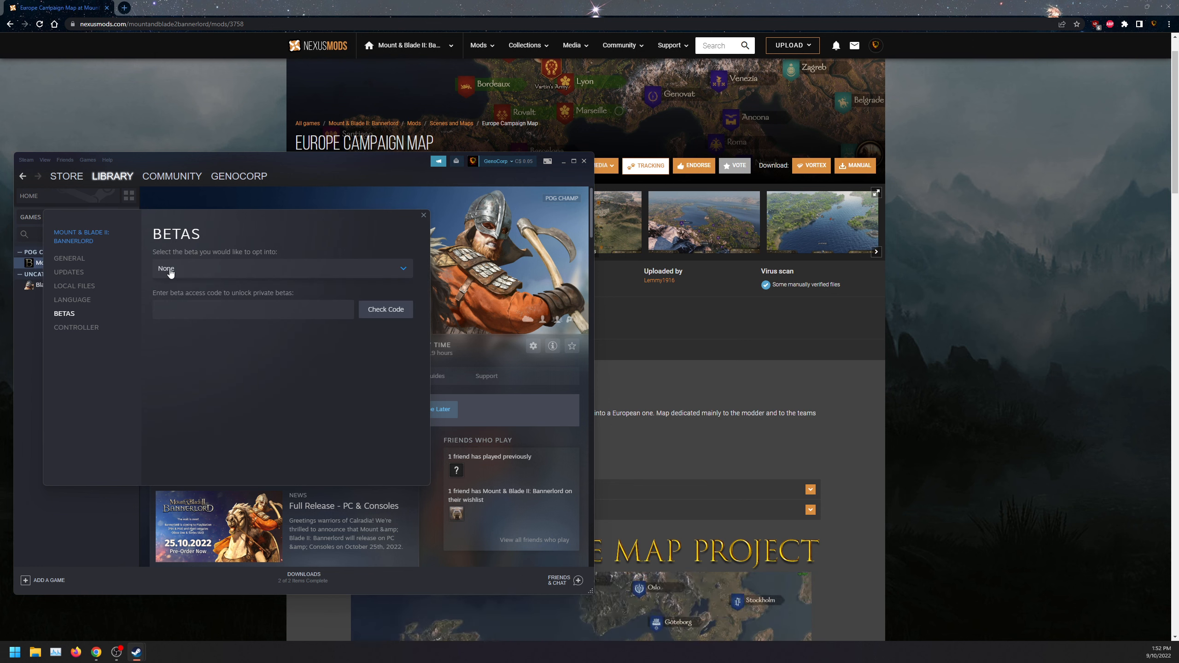
{"action": "left_click", "coordinate": [294, 269]}
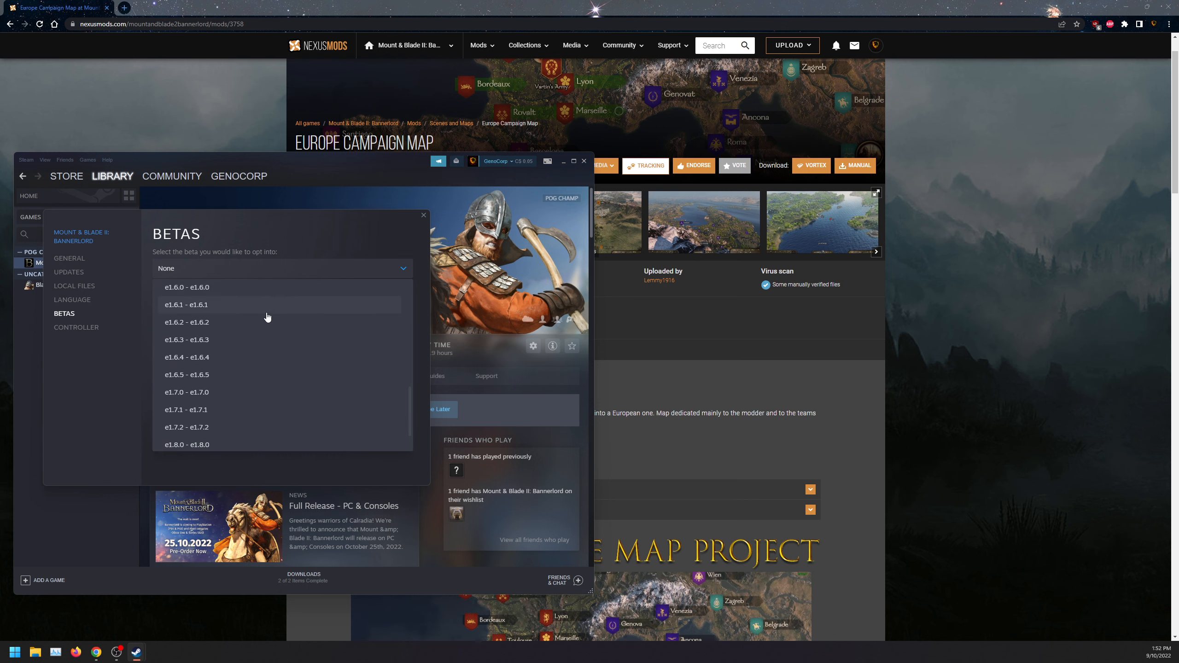
{"action": "scroll", "coordinate": [267, 369], "scroll_direction": "down", "scroll_amount": 5}
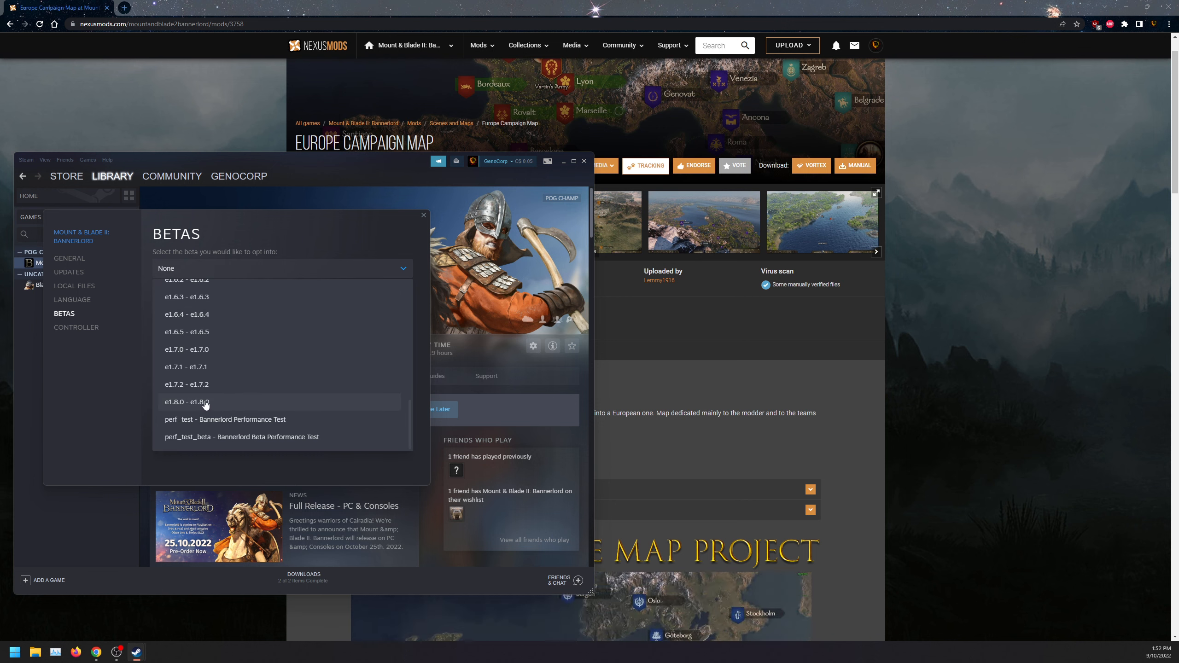
{"action": "left_click", "coordinate": [378, 273]}
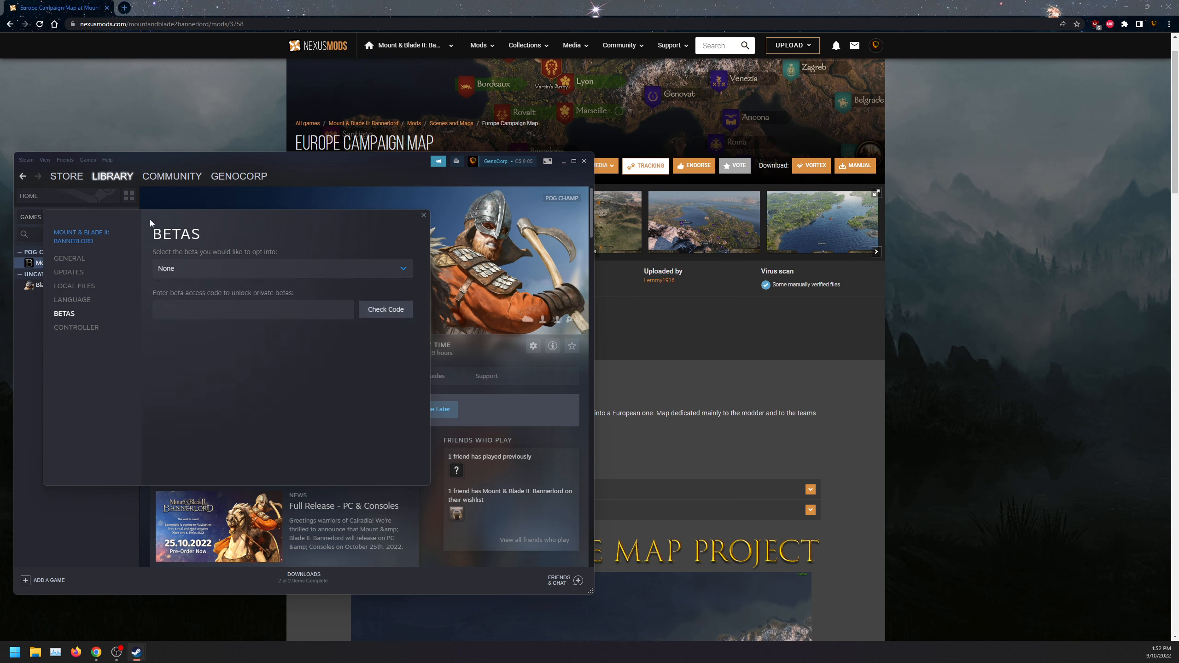
{"action": "left_click", "coordinate": [65, 287]}
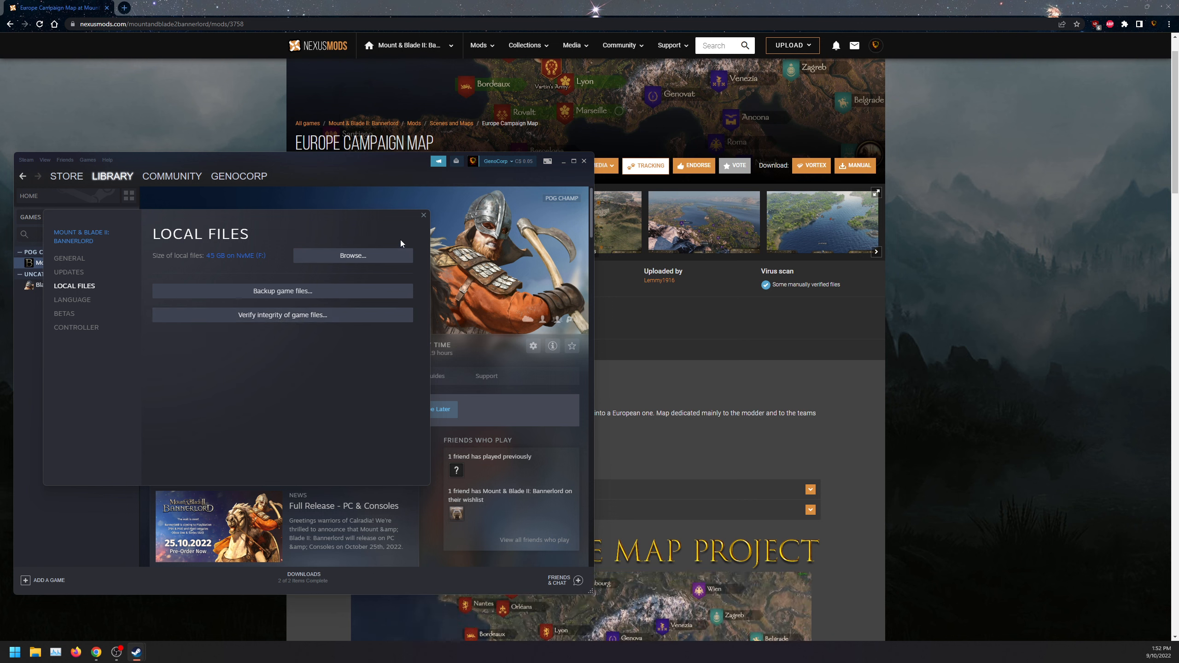
Close Bannerlord's Properties dialog, returning to its library page
{"action": "left_click", "coordinate": [423, 214]}
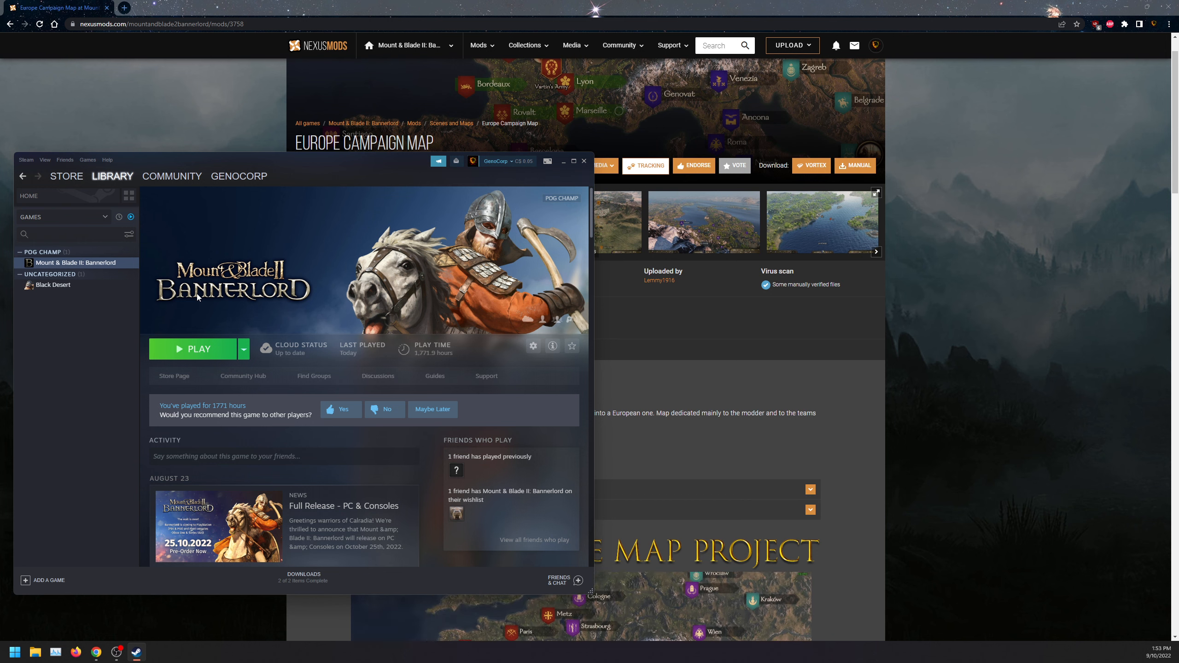
Hide Steam and view the mod's Files tab, briefly highlighting the settlements.xml path note
{"action": "left_click", "coordinate": [340, 147]}
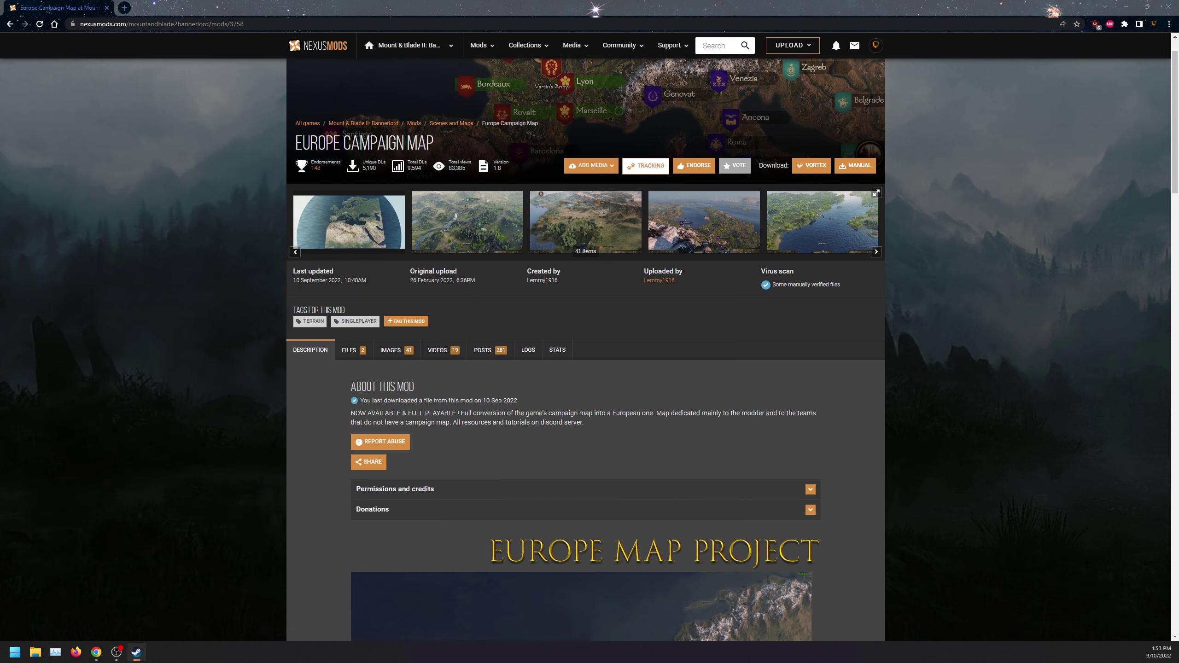
{"action": "left_click", "coordinate": [146, 327]}
{"action": "scroll", "coordinate": [142, 327], "scroll_direction": "up", "scroll_amount": 1}
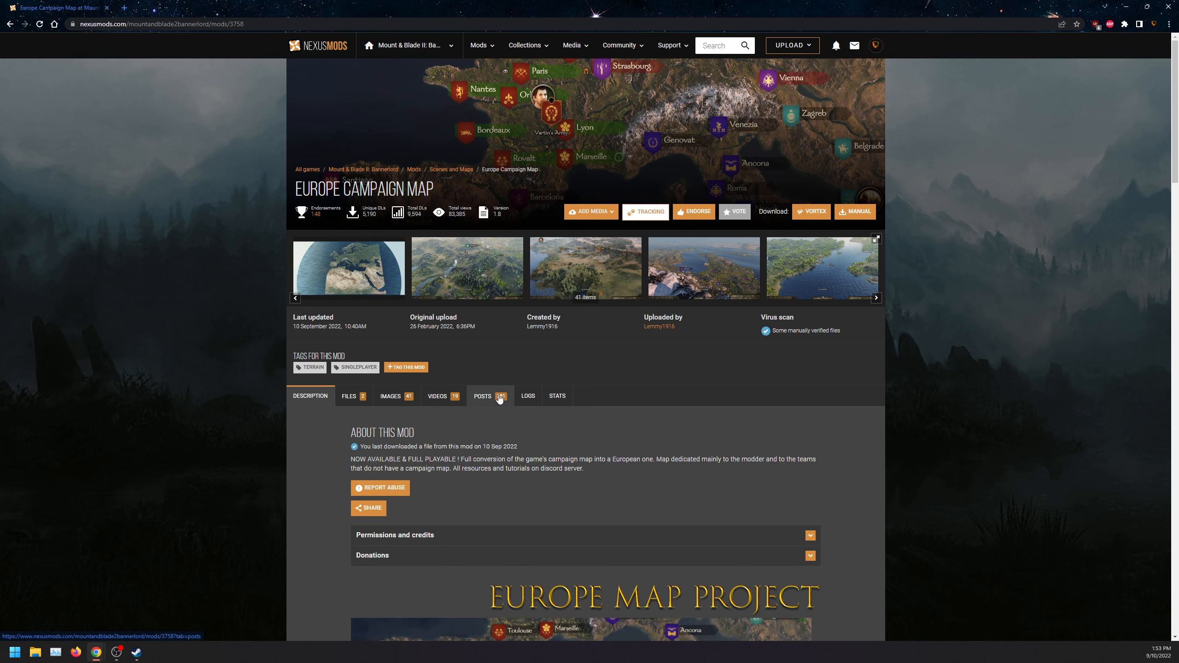
{"action": "left_click", "coordinate": [364, 396]}
{"action": "scroll", "coordinate": [393, 407], "scroll_direction": "down", "scroll_amount": 2}
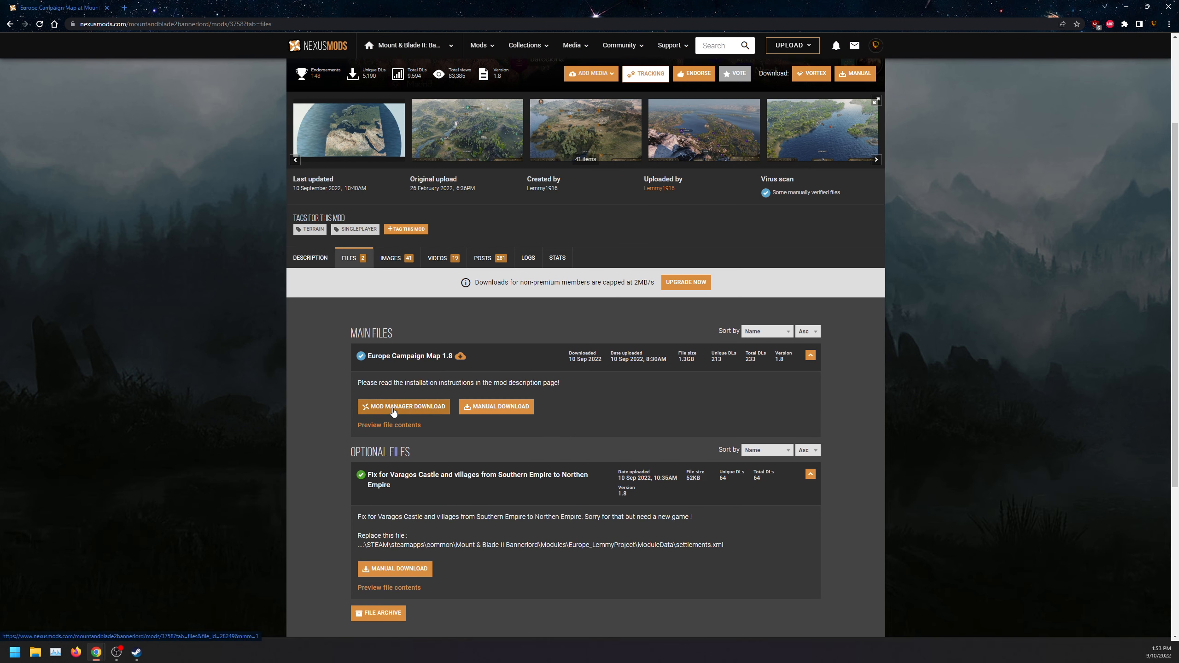
{"action": "scroll", "coordinate": [394, 412], "scroll_direction": "down", "scroll_amount": 1}
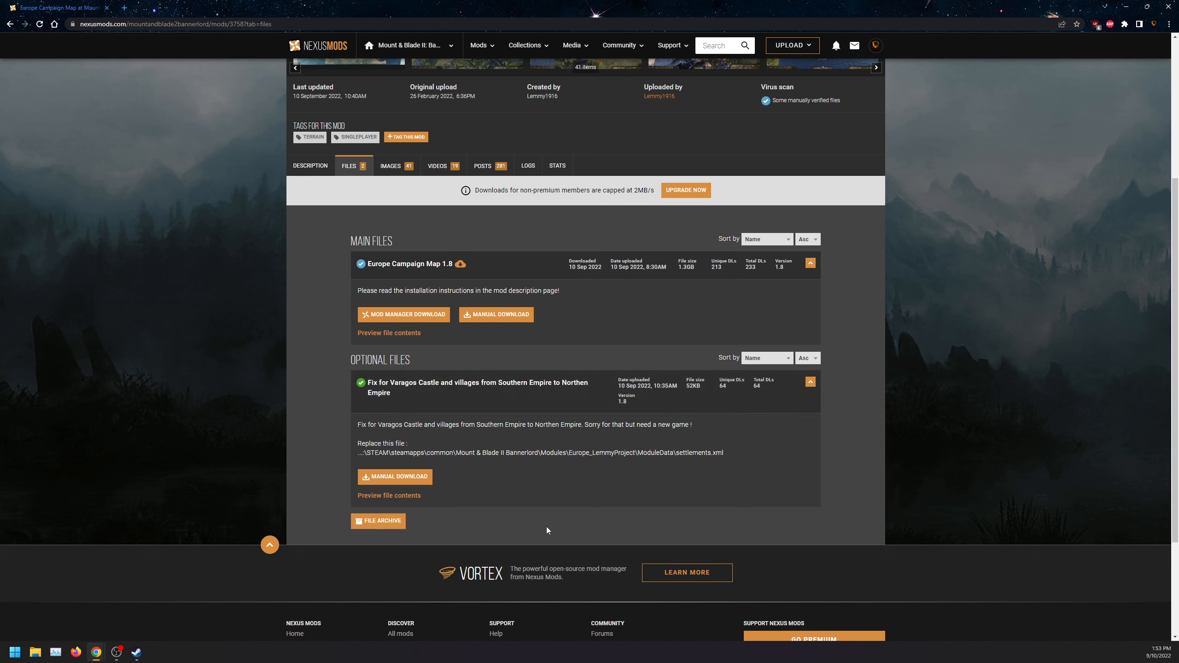
{"action": "left_click_drag", "start_coordinate": [748, 462], "coordinate": [352, 444]}
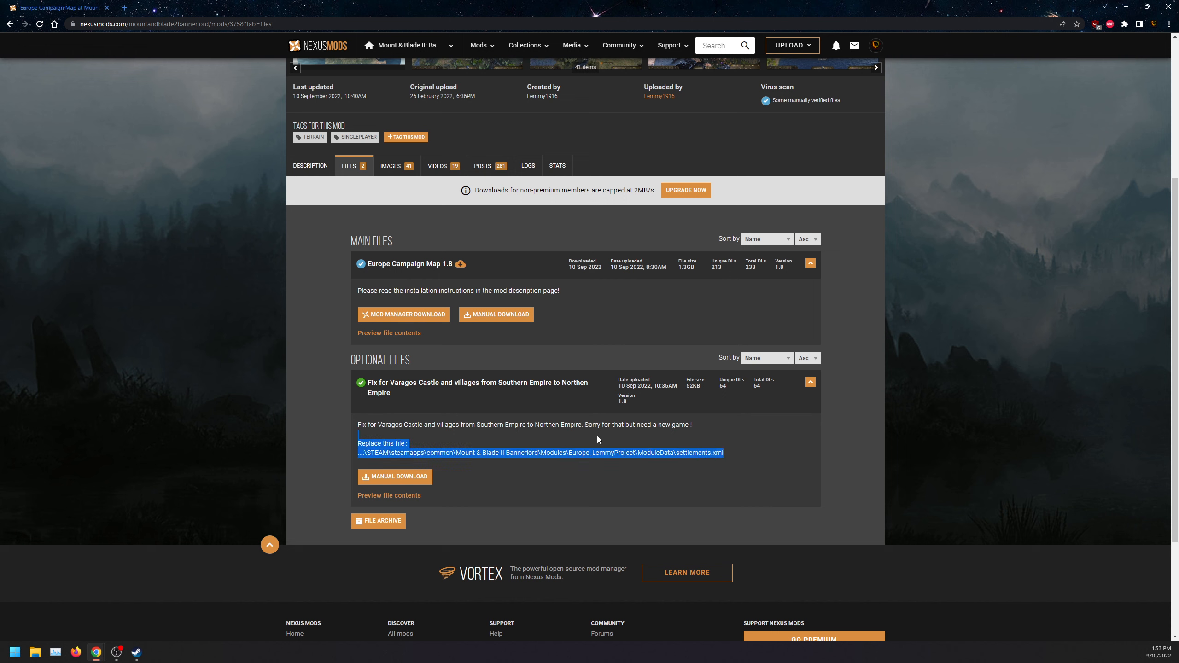
{"action": "left_click", "coordinate": [426, 440]}
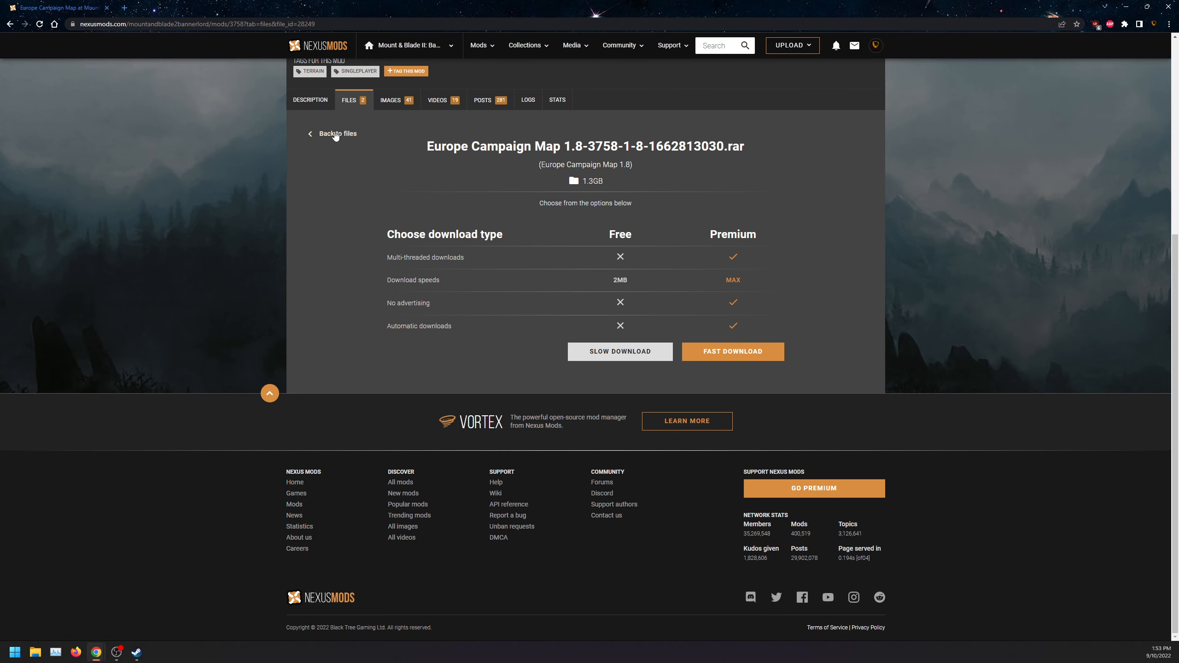
Search Nexus Mods for Harmony, view its Files tab, and go back to the Europe Campaign Map files
{"action": "left_click", "coordinate": [336, 135]}
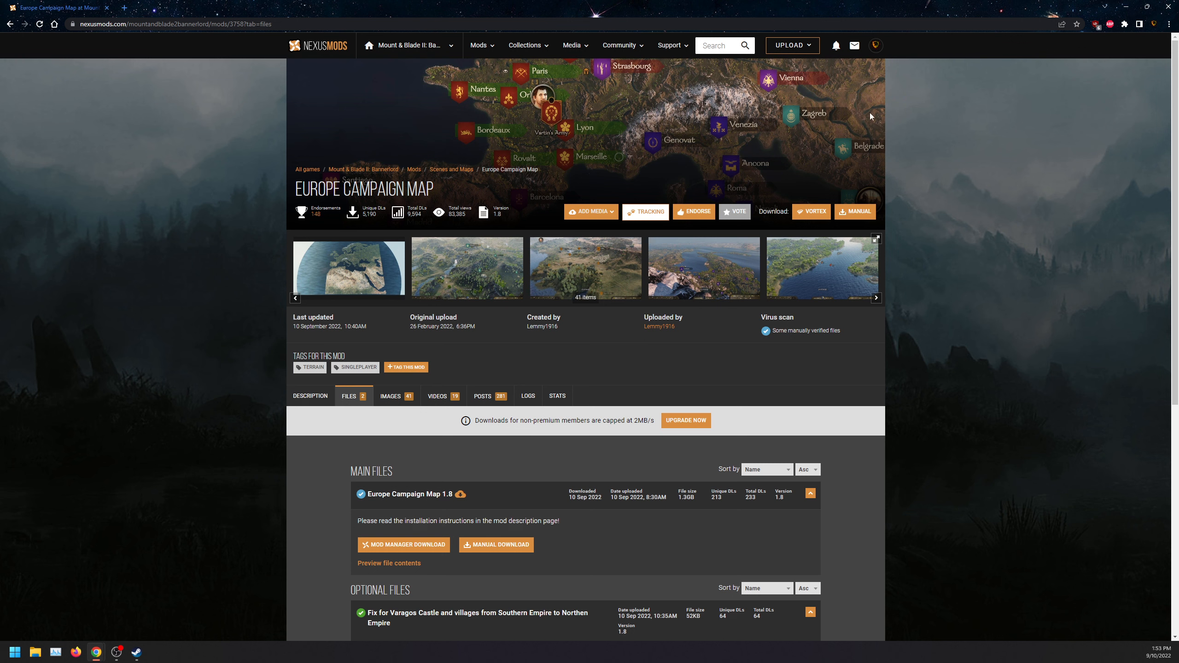
{"action": "left_click", "coordinate": [727, 45]}
{"action": "type", "text": "HARMON"}
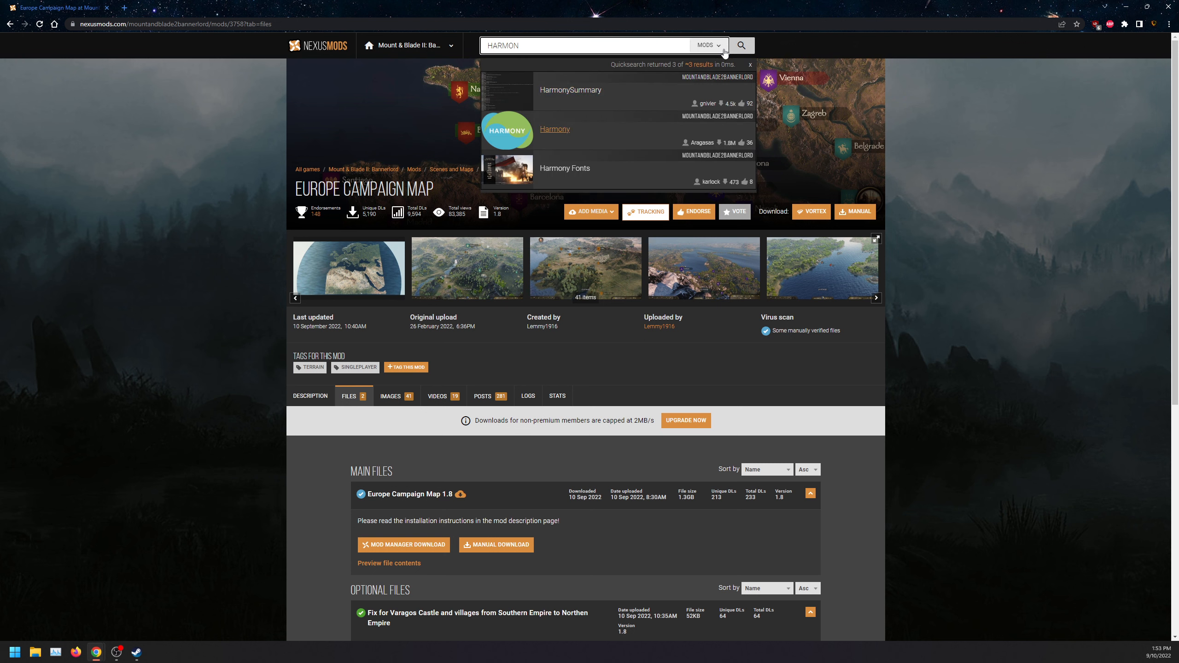
{"action": "left_click", "coordinate": [603, 139]}
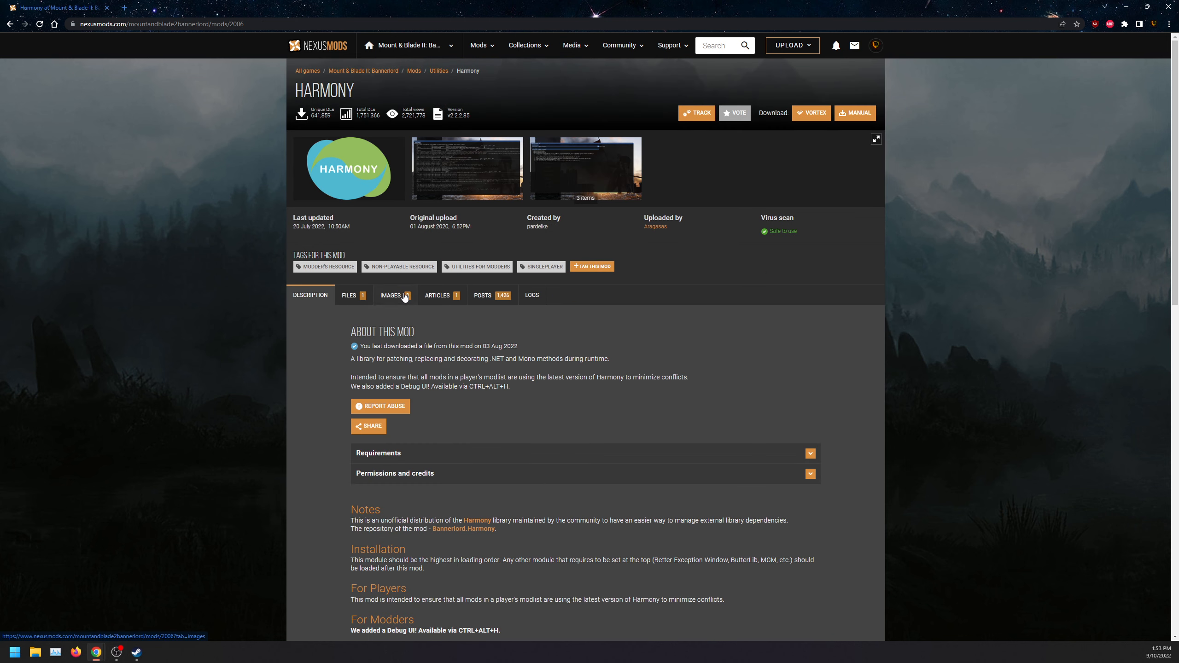
{"action": "left_click", "coordinate": [356, 295]}
{"action": "scroll", "coordinate": [417, 385], "scroll_direction": "down", "scroll_amount": 2}
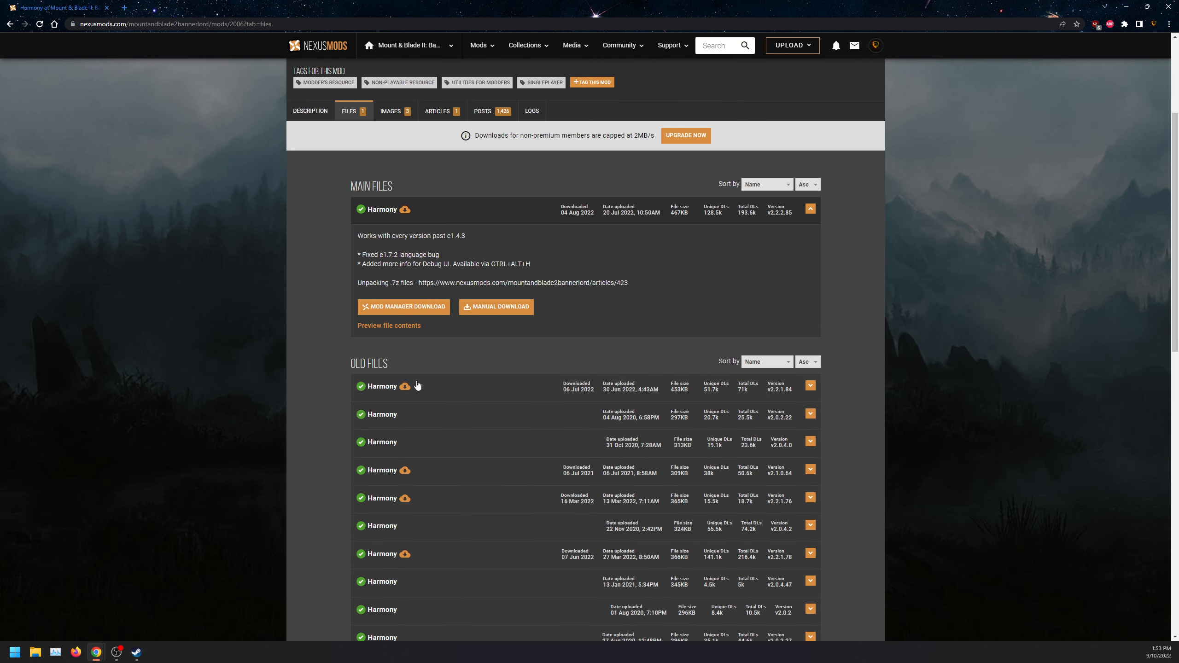
{"action": "left_click", "coordinate": [11, 25]}
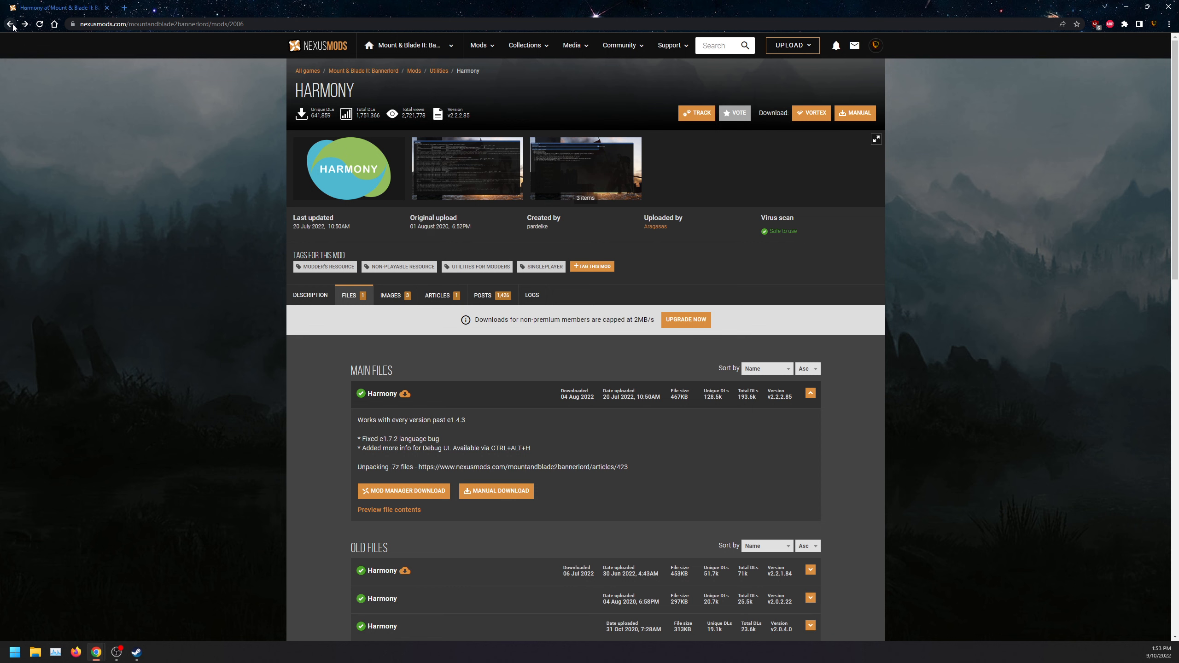
{"action": "left_click", "coordinate": [12, 25]}
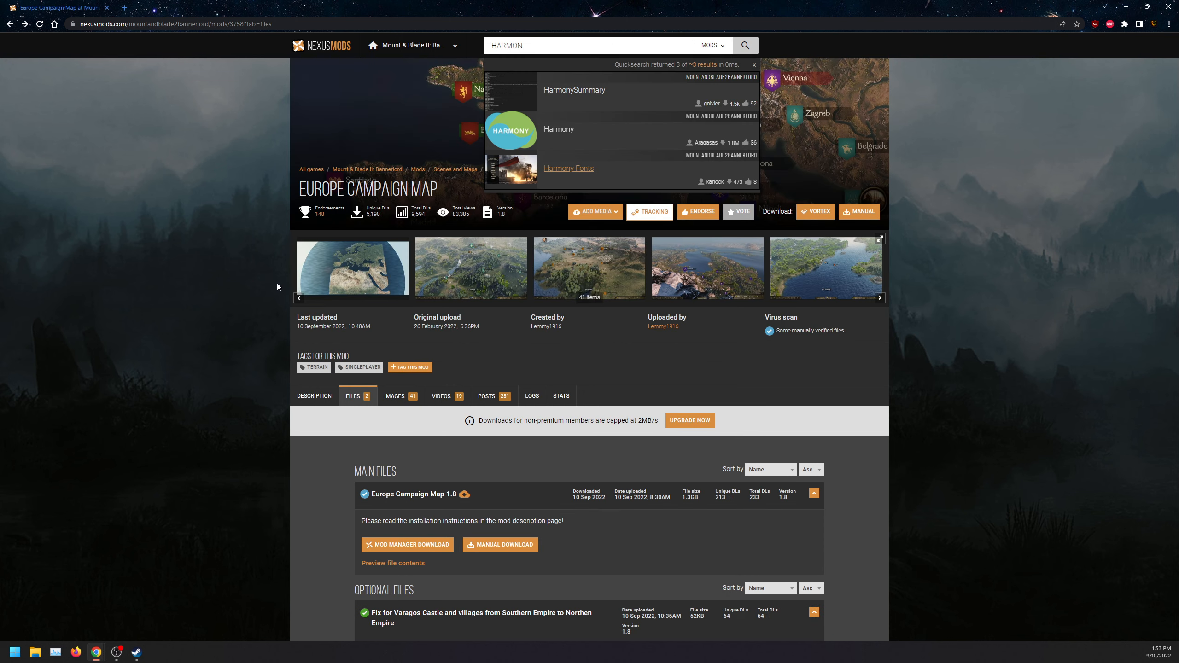
Clear a stray text selection and shrink the browser window to reveal the desktop
{"action": "left_click_drag", "start_coordinate": [549, 326], "coordinate": [555, 346]}
{"action": "left_click", "coordinate": [515, 348]}
{"action": "scroll", "coordinate": [554, 332], "scroll_direction": "down", "scroll_amount": 3}
{"action": "left_click_drag", "start_coordinate": [371, 8], "coordinate": [503, 55]}
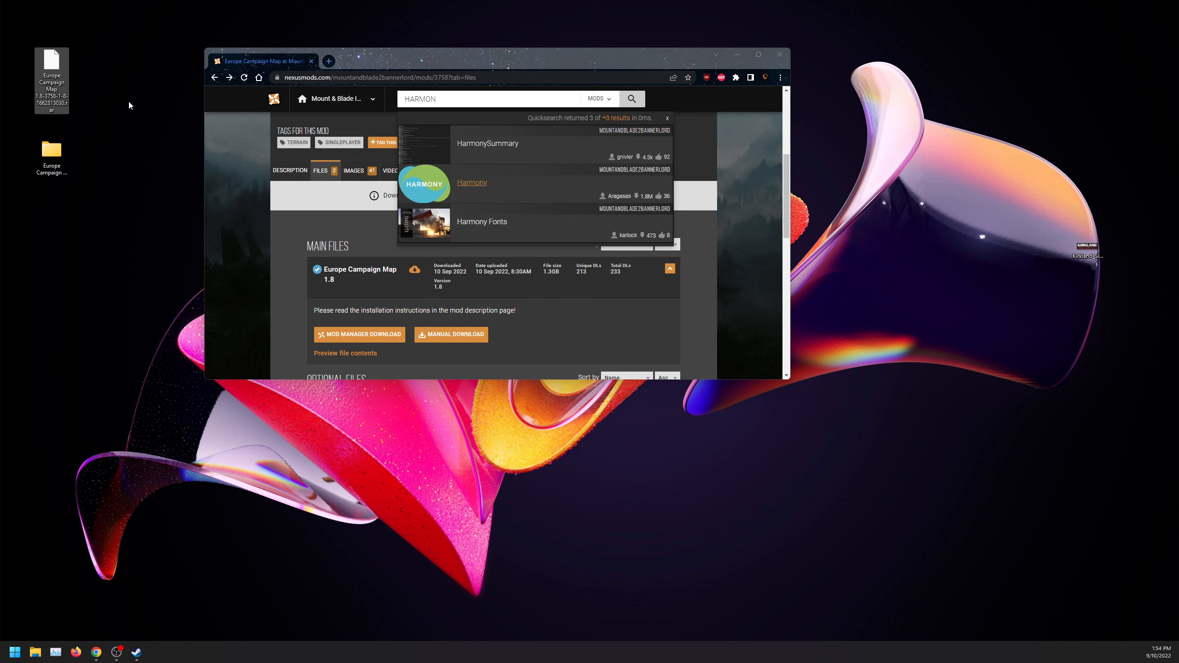
{"action": "right_click", "coordinate": [69, 83]}
{"action": "left_click", "coordinate": [88, 174]}
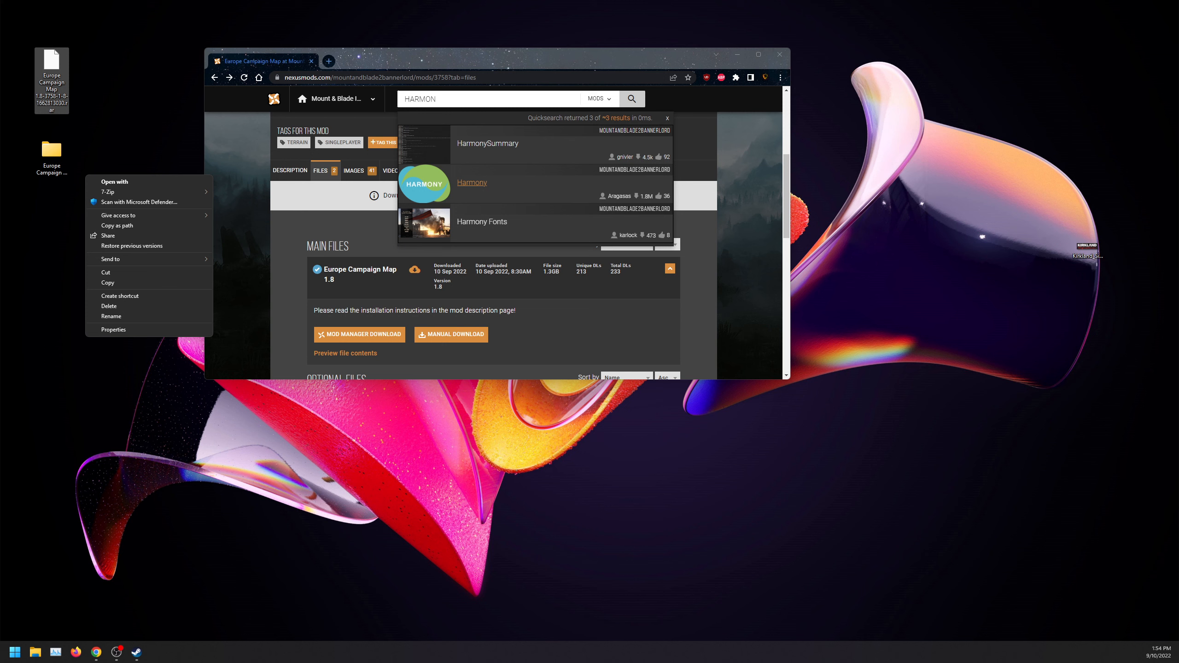
{"action": "left_click", "coordinate": [139, 329]}
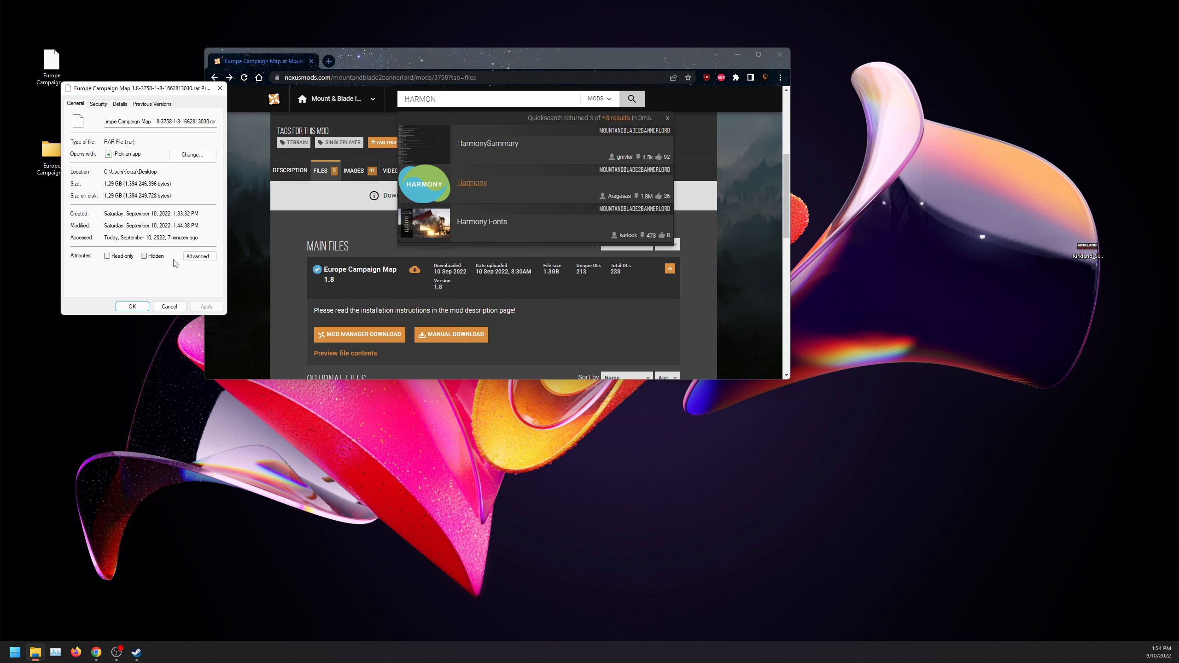
{"action": "left_click", "coordinate": [117, 308]}
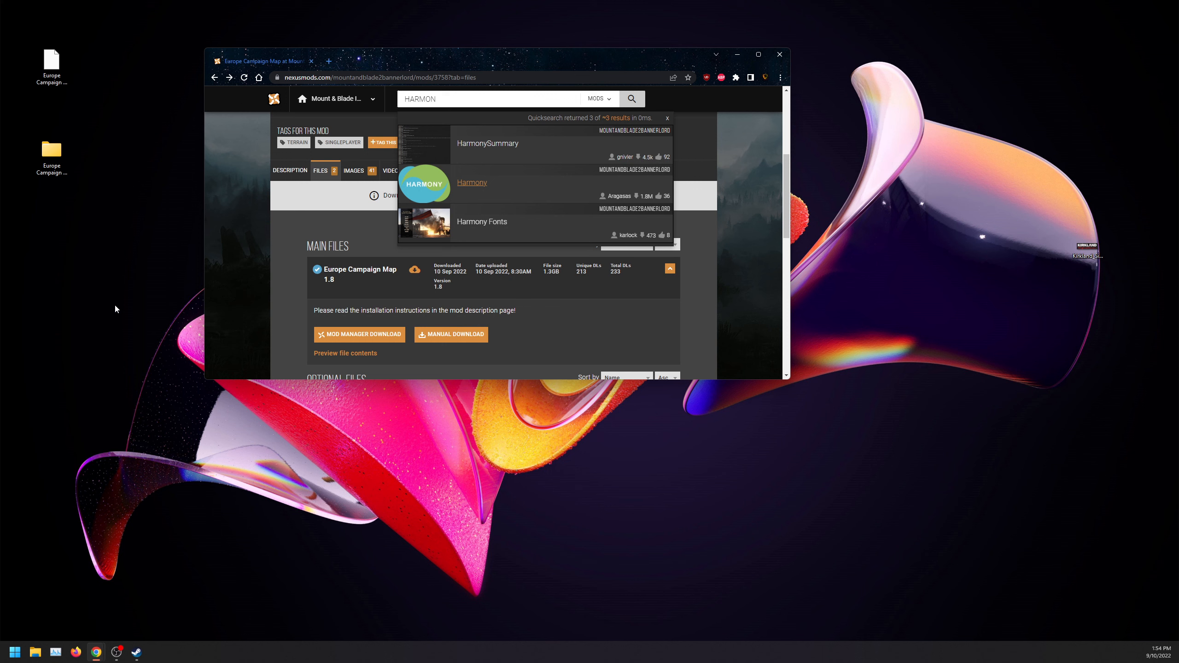
{"action": "left_click", "coordinate": [63, 83]}
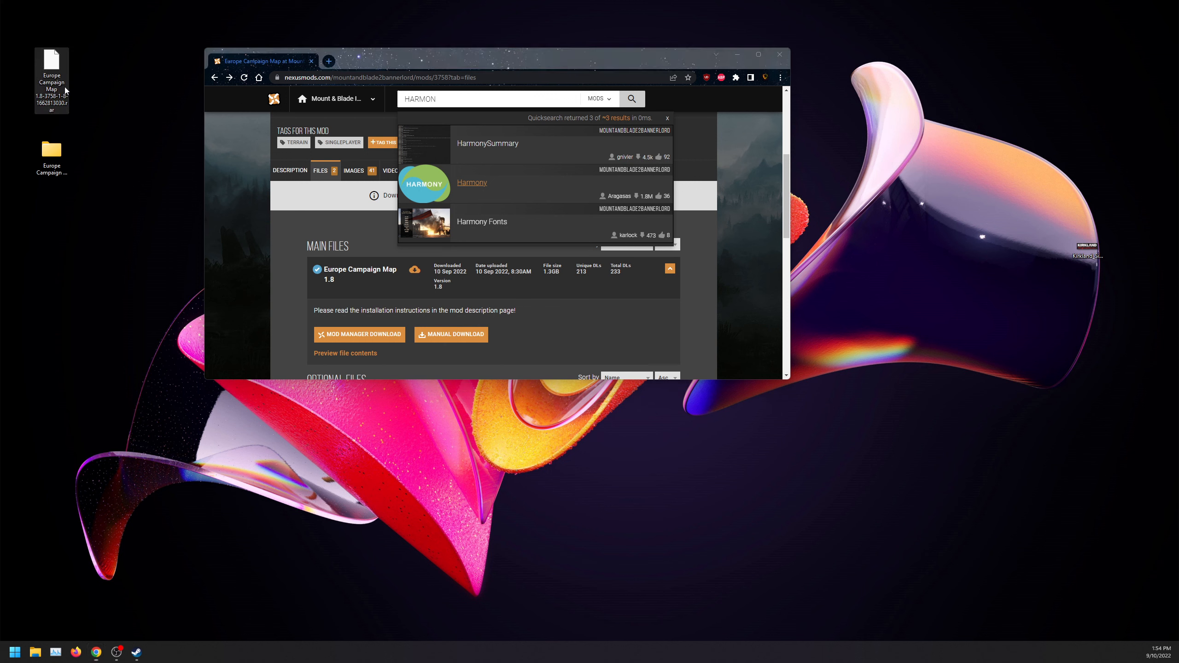
Extract the mod rar archive into its own desktop folder using 7-Zip
{"action": "right_click", "coordinate": [64, 85]}
{"action": "left_click", "coordinate": [95, 178]}
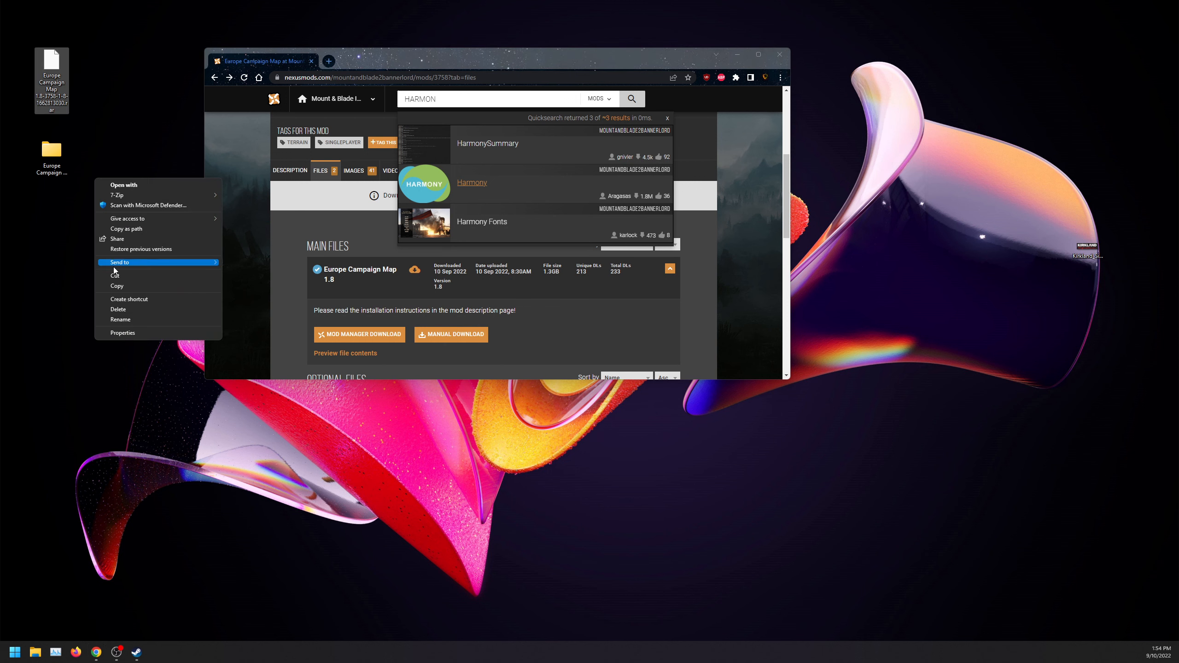
{"action": "mouse_move", "coordinate": [129, 195]}
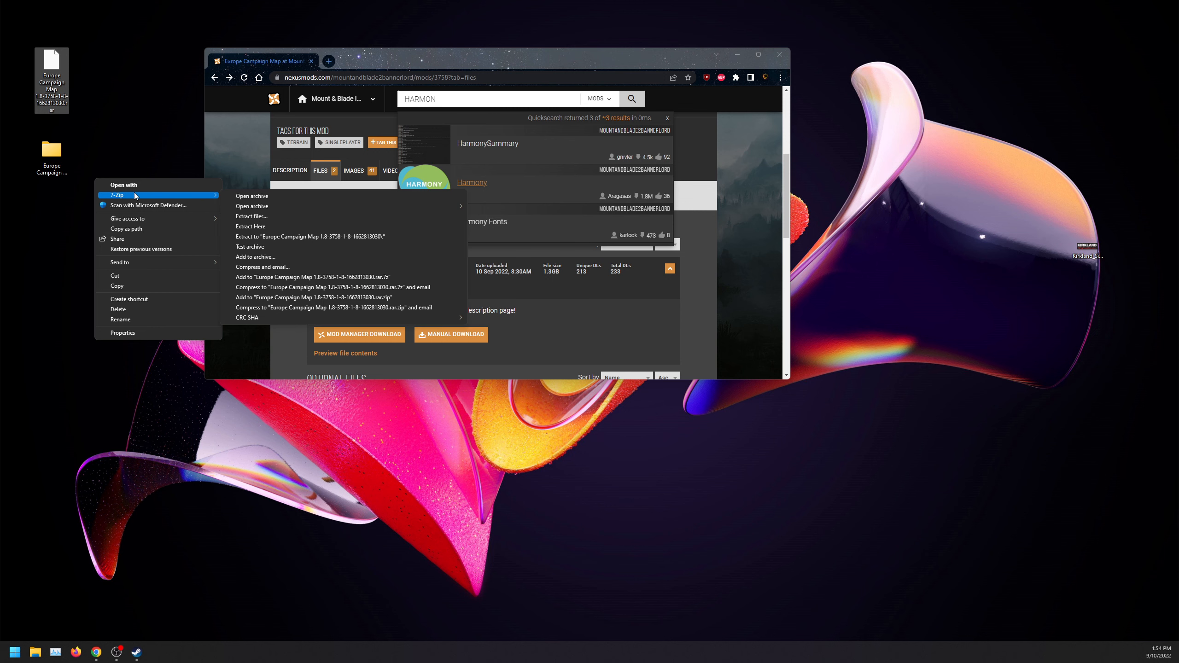
{"action": "left_click", "coordinate": [270, 238]}
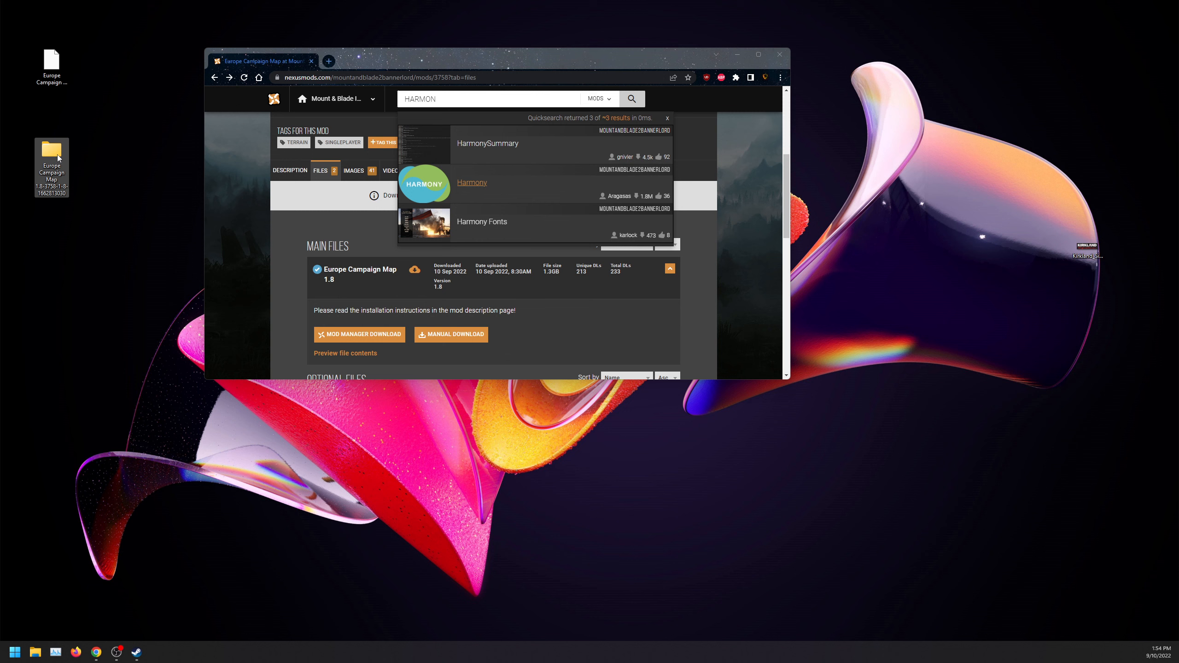
Open the extracted folder, peek inside Europe_LemmyProject, go back up, and bring Steam forward
{"action": "double_click", "coordinate": [56, 162]}
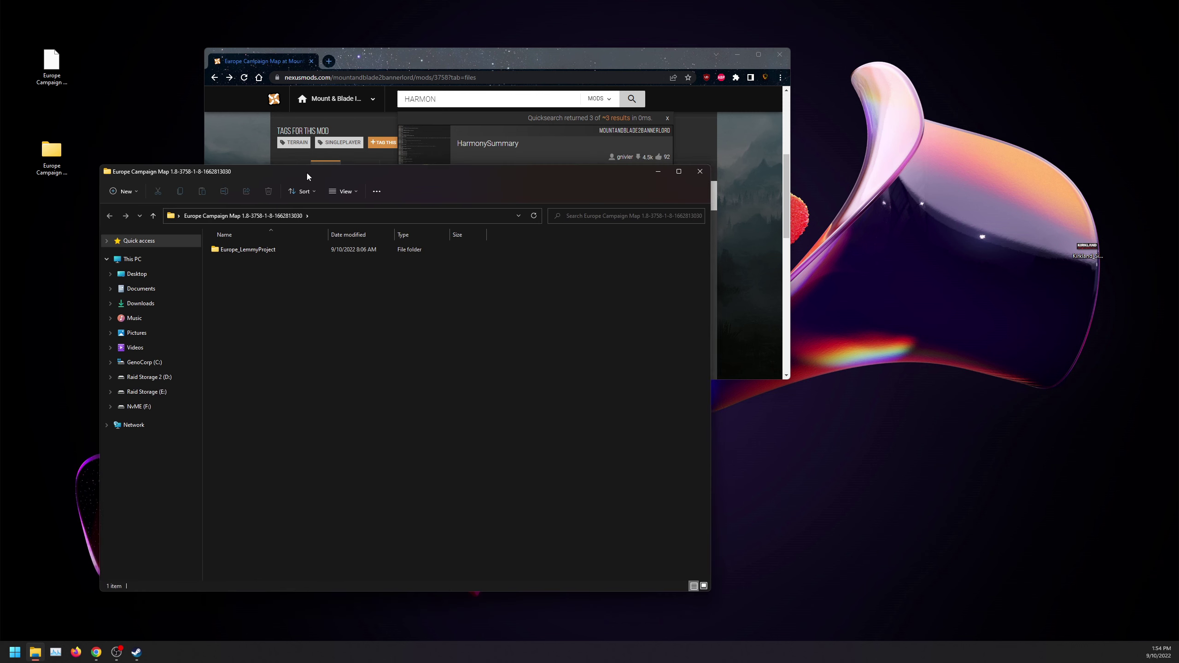
{"action": "left_click_drag", "start_coordinate": [230, 164], "coordinate": [404, 157]}
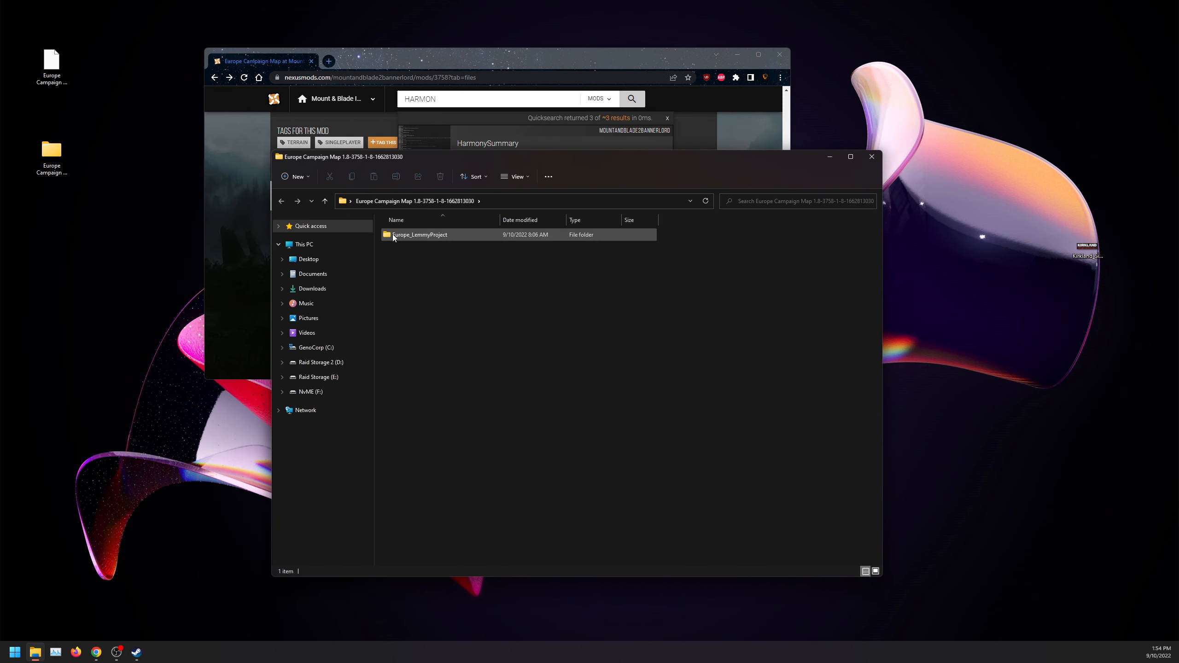
{"action": "double_click", "coordinate": [409, 238]}
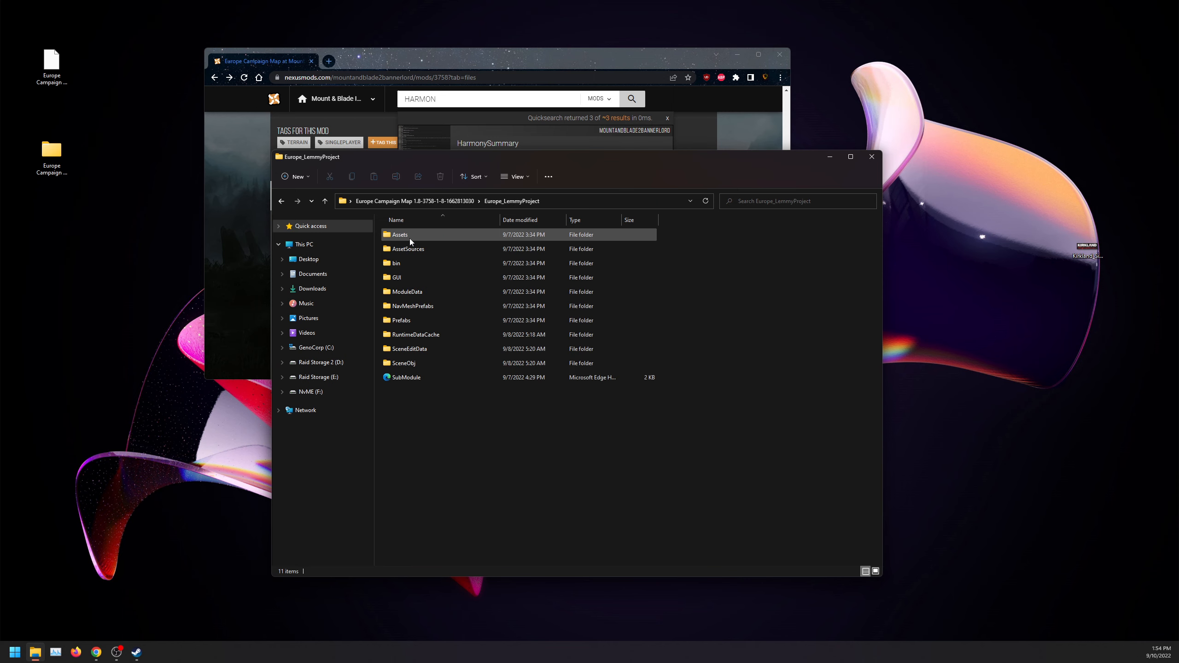
{"action": "left_click", "coordinate": [283, 202]}
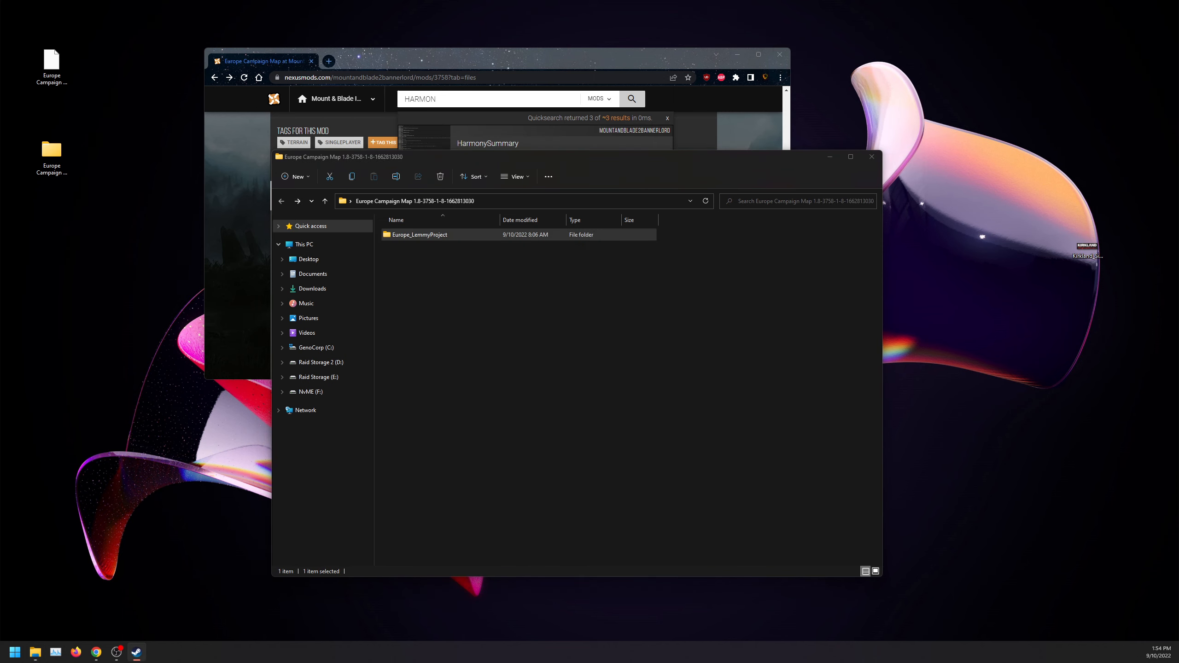
{"action": "left_click", "coordinate": [137, 653]}
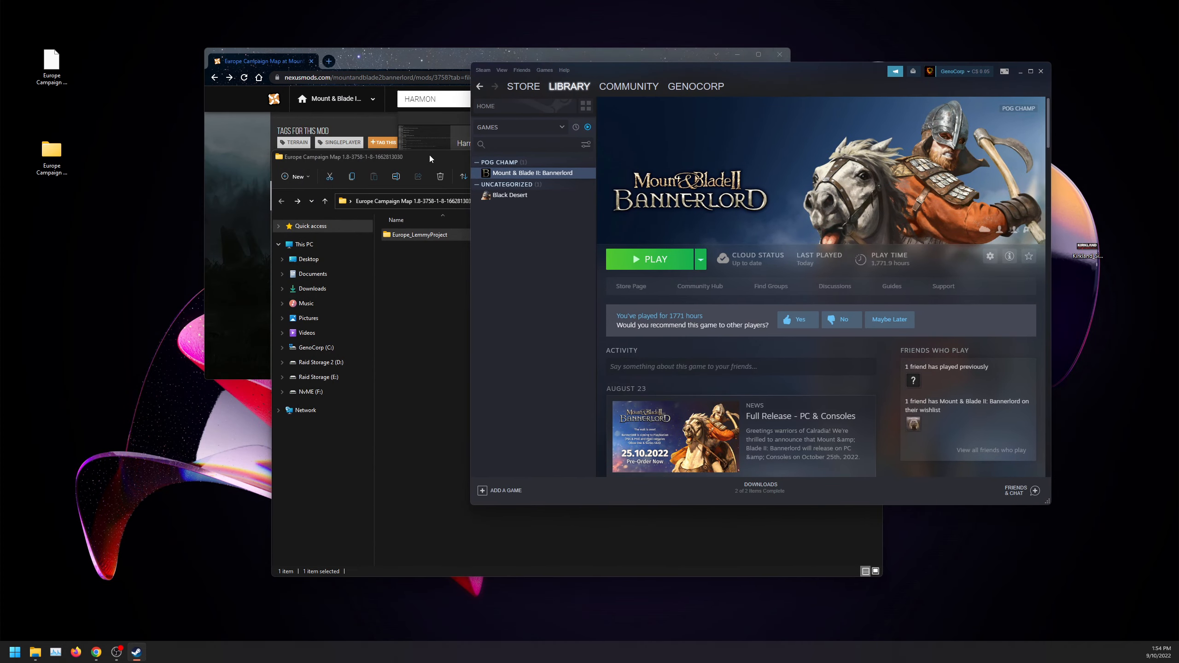
Browse Bannerlord's installation folder via Properties > Local Files and open its Modules folder
{"action": "right_click", "coordinate": [539, 176]}
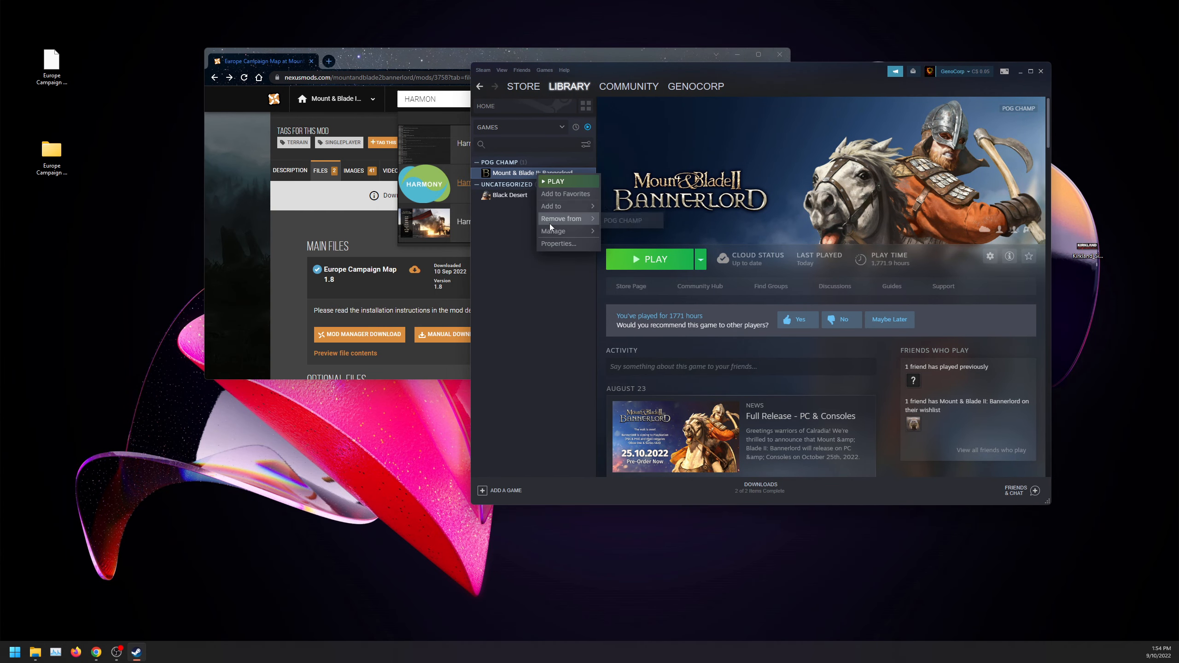
{"action": "left_click", "coordinate": [516, 226]}
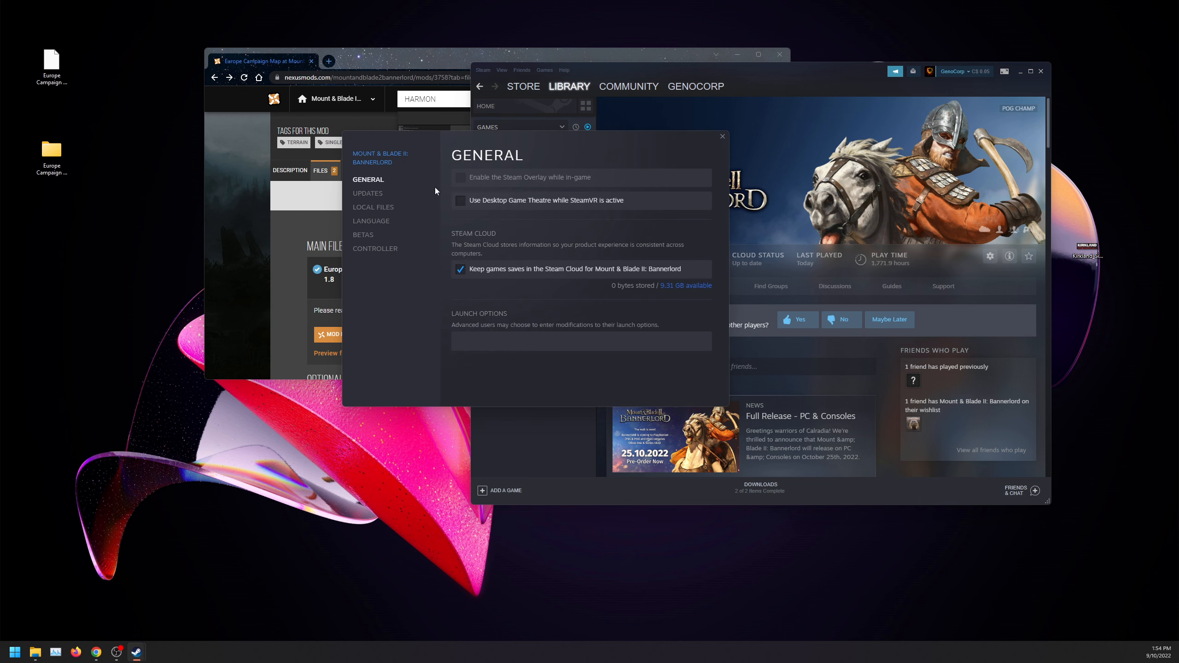
{"action": "left_click", "coordinate": [391, 205]}
{"action": "left_click", "coordinate": [651, 176]}
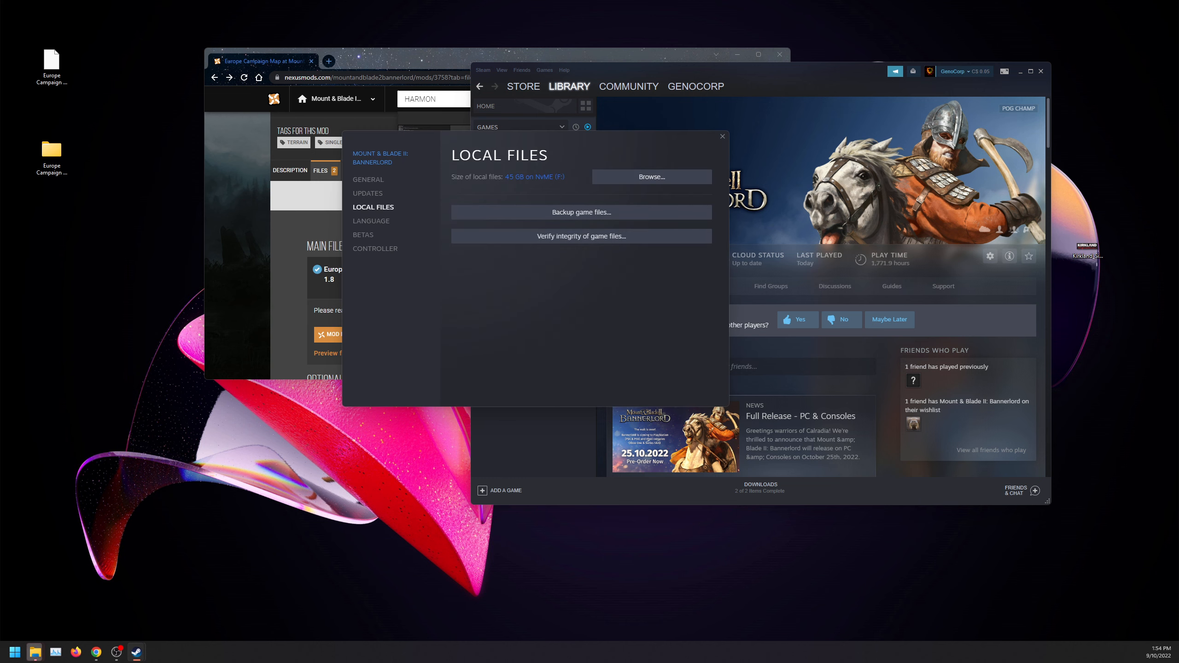
{"action": "double_click", "coordinate": [391, 322]}
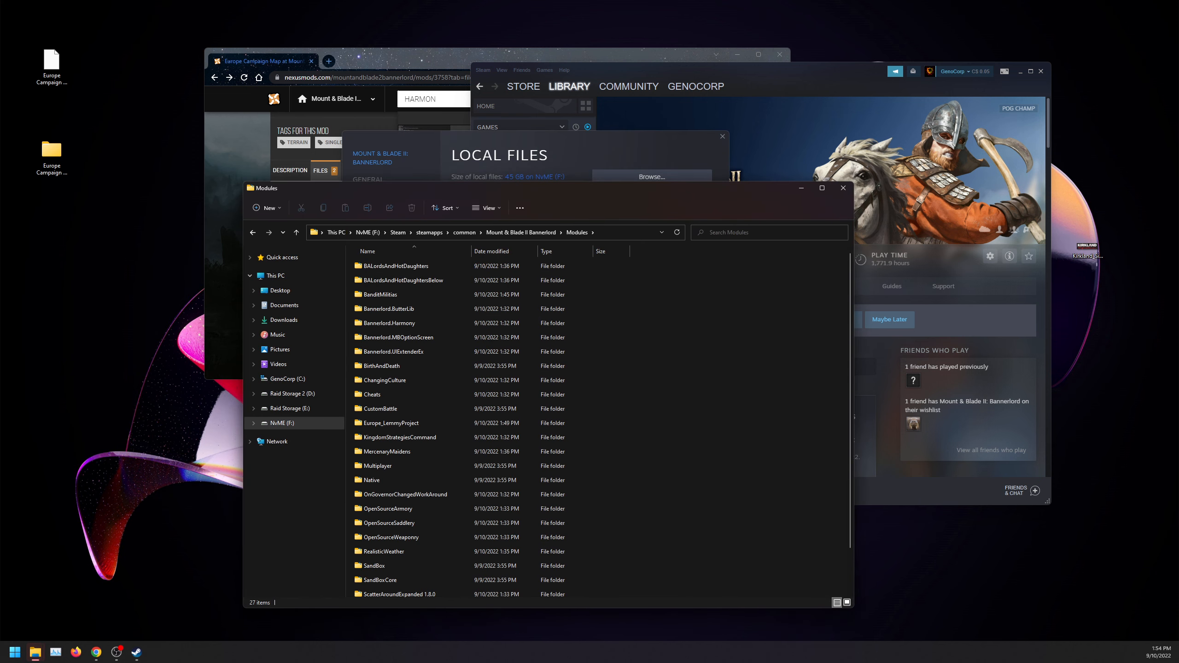
{"action": "scroll", "coordinate": [391, 369], "scroll_direction": "down", "scroll_amount": 2}
{"action": "scroll", "coordinate": [388, 498], "scroll_direction": "up", "scroll_amount": 1}
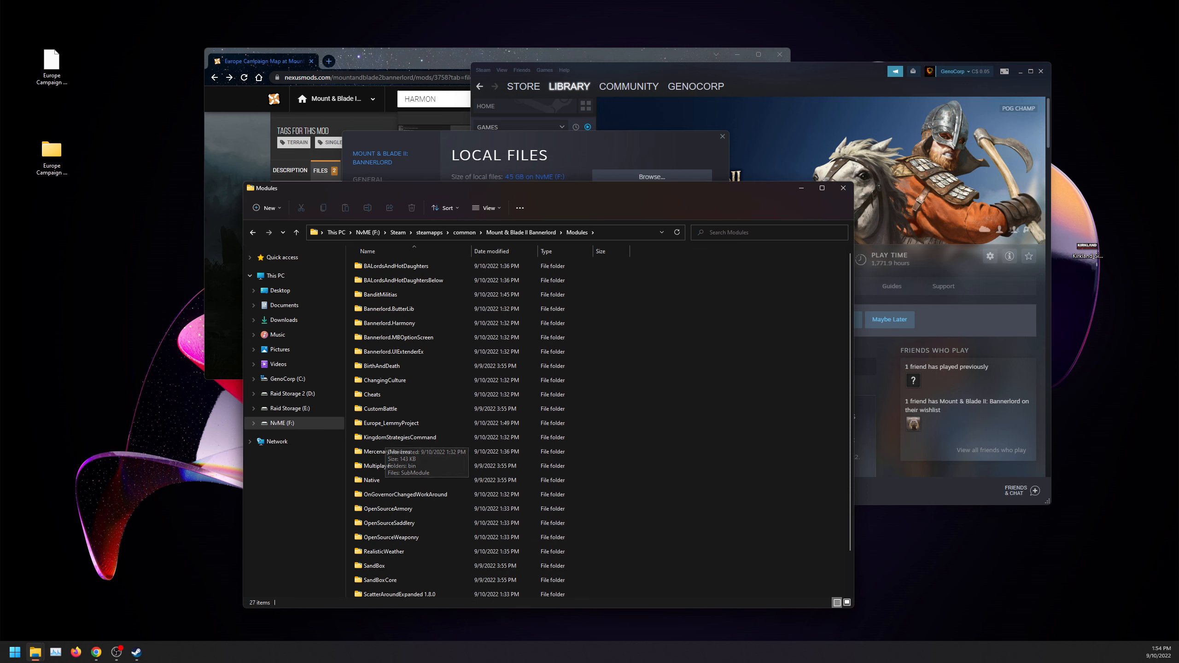
Copy the extracted Europe_LemmyProject folder into Modules and move the Properties window aside
{"action": "mouse_move", "coordinate": [52, 153]}
{"action": "left_mouse_down"}
{"action": "mouse_move", "coordinate": [521, 416]}
{"action": "mouse_move", "coordinate": [702, 421]}
{"action": "left_mouse_up"}
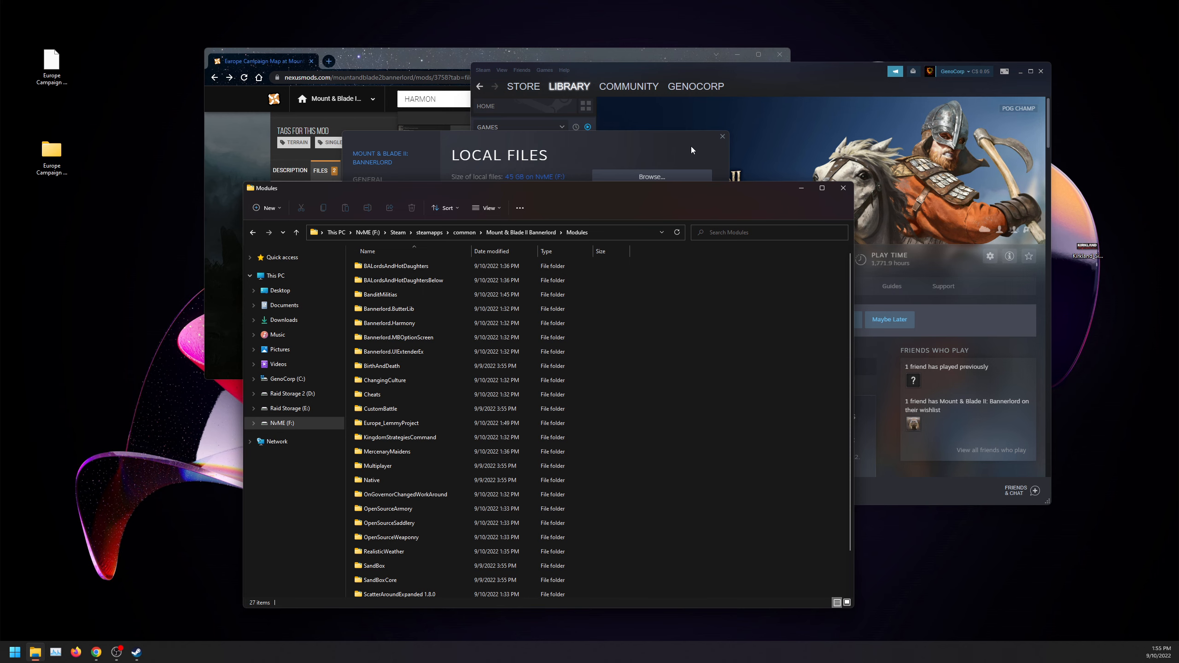
{"action": "left_click", "coordinate": [711, 139]}
{"action": "left_click_drag", "start_coordinate": [715, 136], "coordinate": [590, 157]}
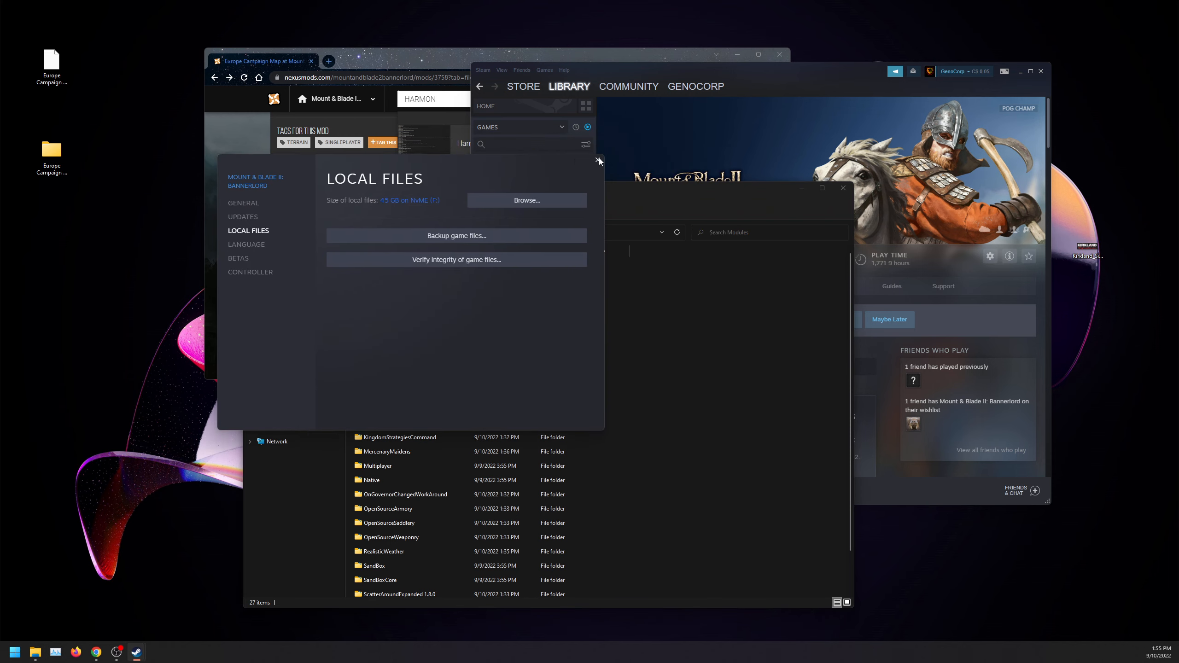
Close Properties, maximize the mod page's Description, and highlight the ProgramData Shaders path under Installation
{"action": "left_click", "coordinate": [598, 161]}
{"action": "double_click", "coordinate": [422, 65]}
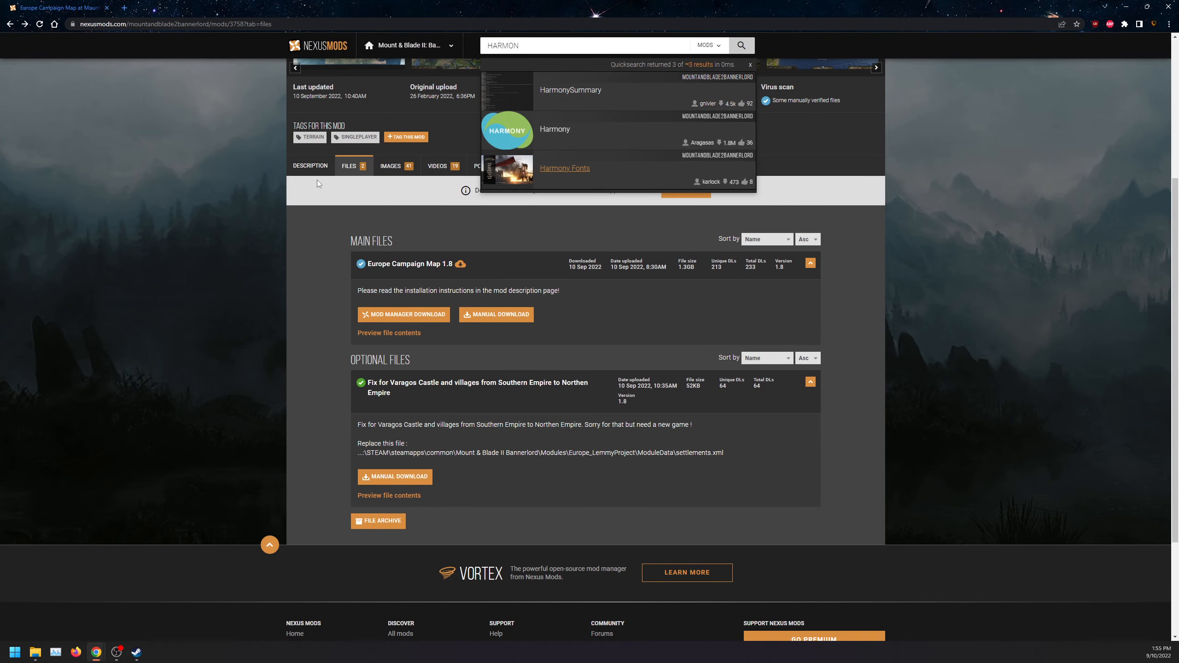
{"action": "left_click", "coordinate": [312, 165]}
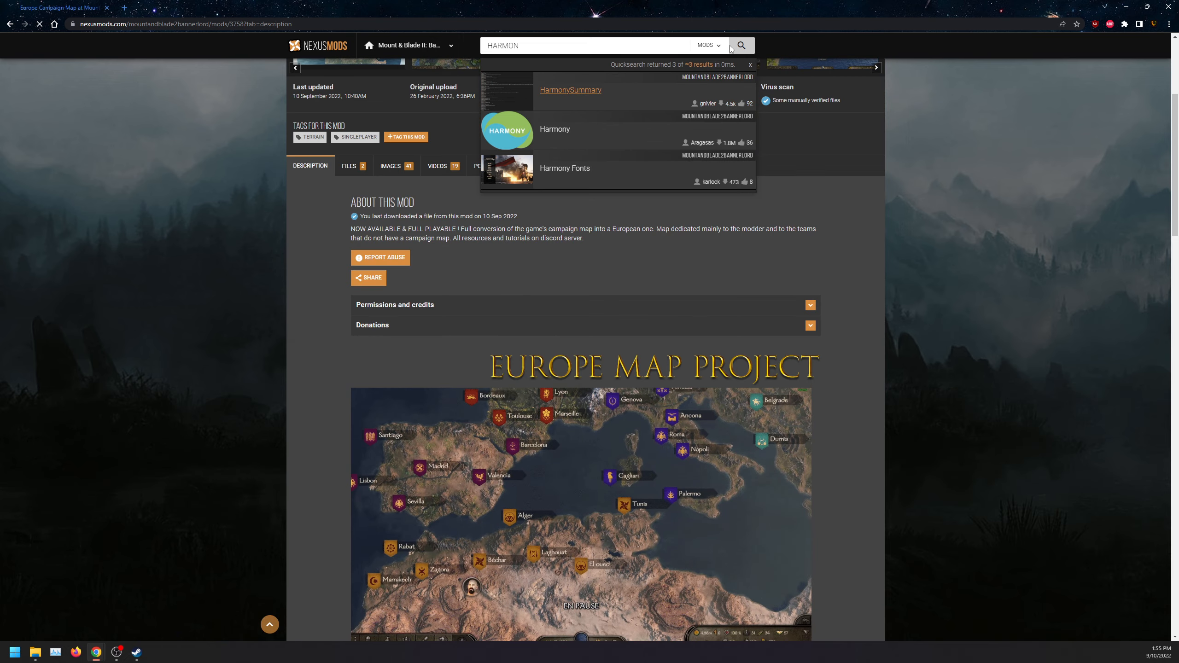
{"action": "left_click", "coordinate": [733, 46]}
{"action": "left_click", "coordinate": [10, 24]}
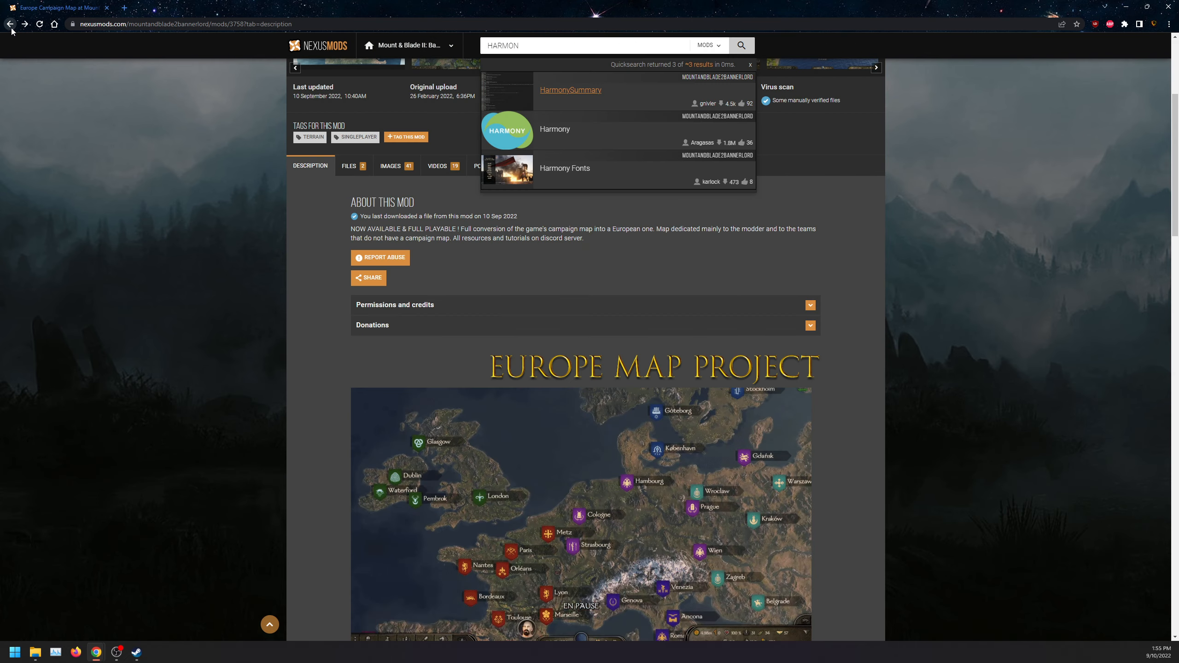
{"action": "scroll", "coordinate": [366, 197], "scroll_direction": "down", "scroll_amount": 1}
{"action": "scroll", "coordinate": [366, 198], "scroll_direction": "down", "scroll_amount": 3}
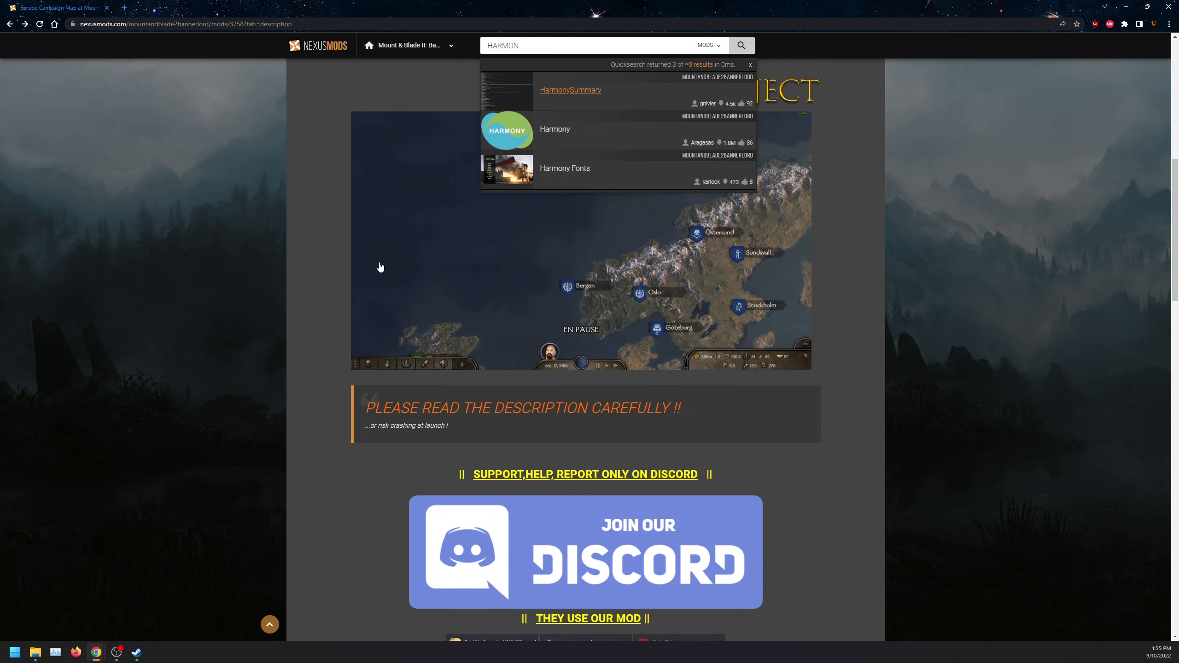
{"action": "scroll", "coordinate": [364, 282], "scroll_direction": "down", "scroll_amount": 2}
{"action": "scroll", "coordinate": [364, 282], "scroll_direction": "down", "scroll_amount": 1}
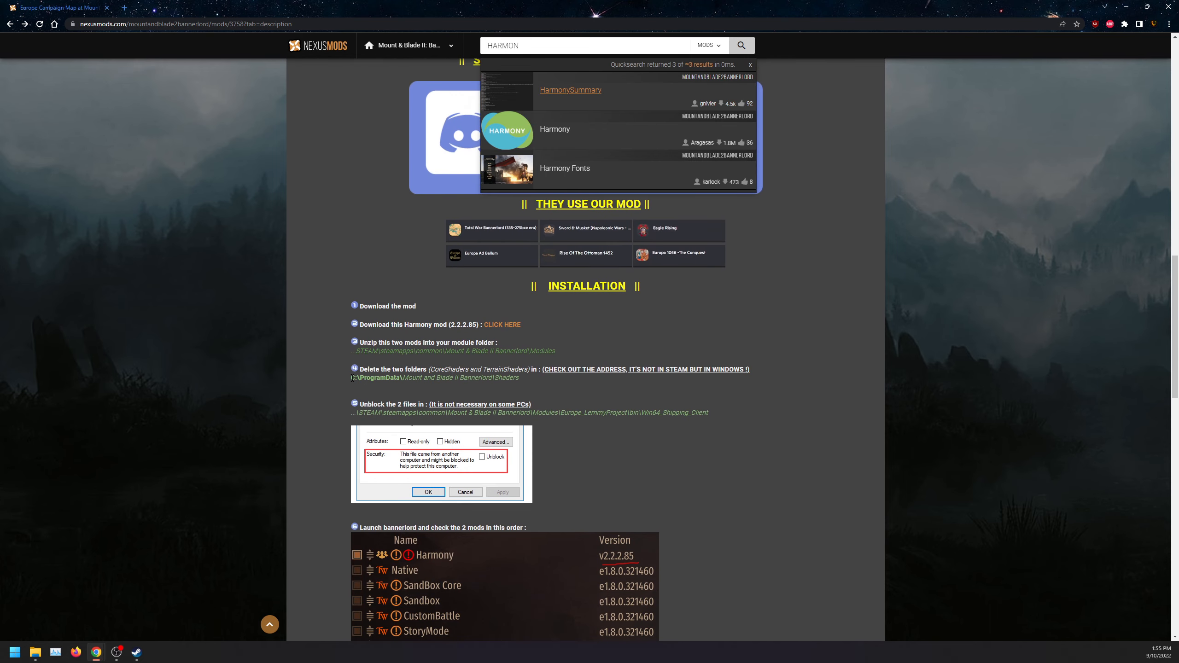
{"action": "left_click_drag", "start_coordinate": [352, 378], "coordinate": [525, 379]}
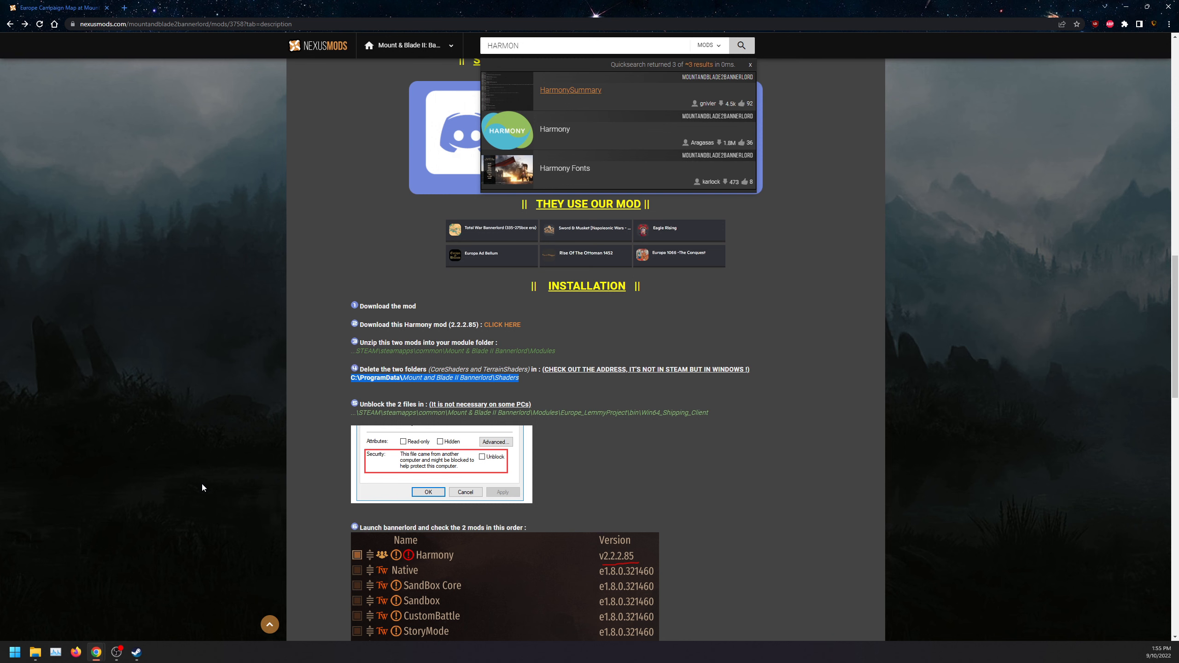
Navigate Explorer to C:\ProgramData\Mount and Blade II Bannerlord\Shaders, select CoreShaders and TerrainShaders, then close it
{"action": "left_click", "coordinate": [40, 604]}
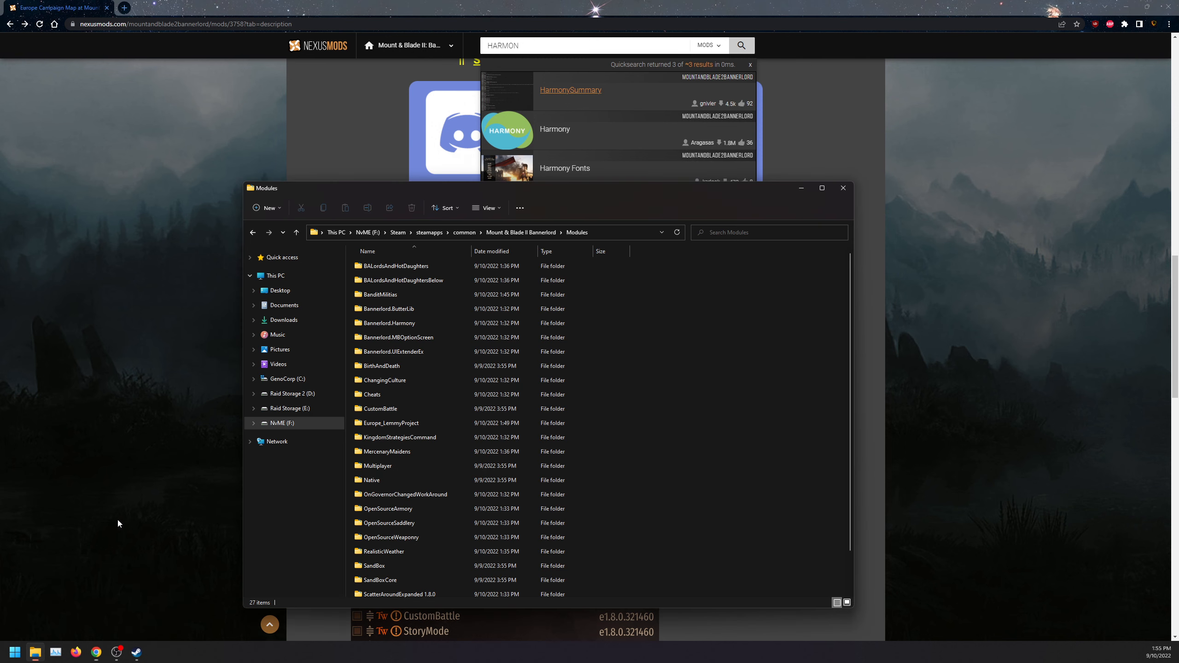
{"action": "left_click", "coordinate": [607, 237]}
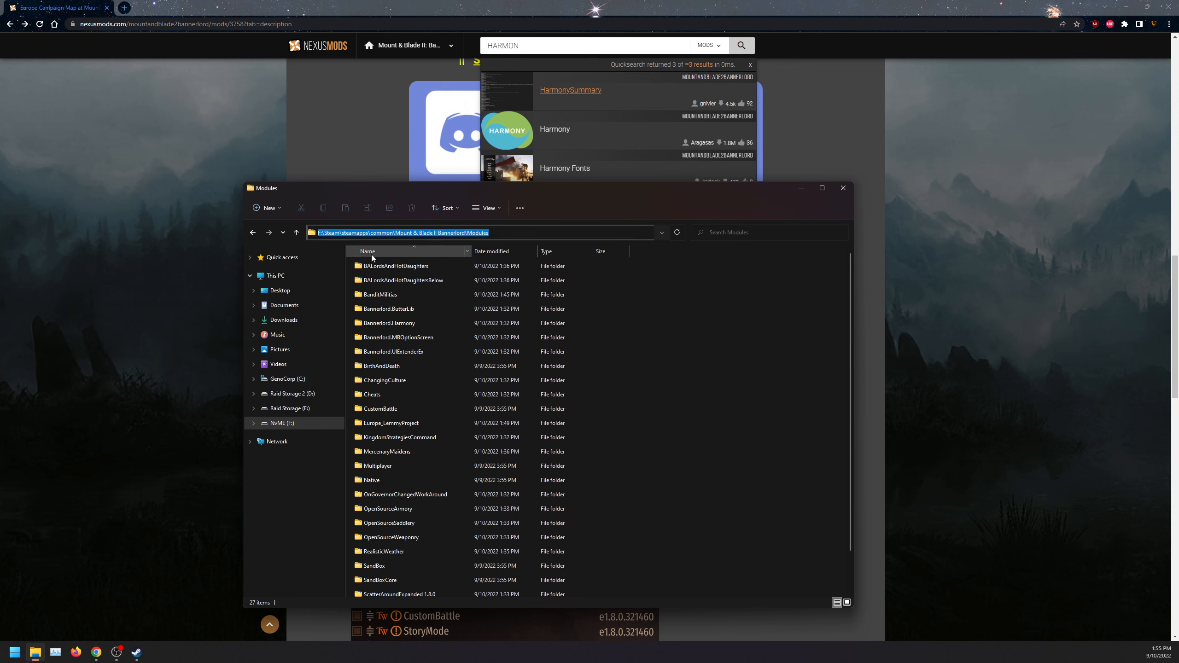
{"action": "type", "text": "C:\\ProgramData\\Mount and Blade II Bannerlord\\Shaders"}
{"action": "key", "text": "Return"}
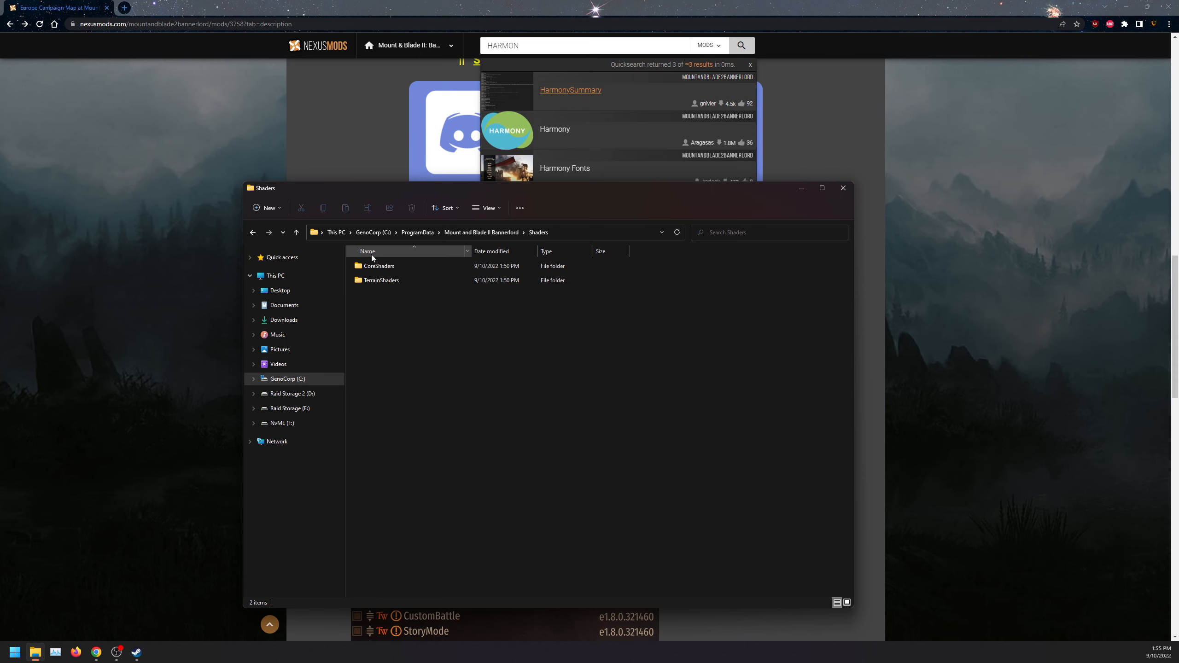
{"action": "left_click_drag", "start_coordinate": [408, 305], "coordinate": [392, 264]}
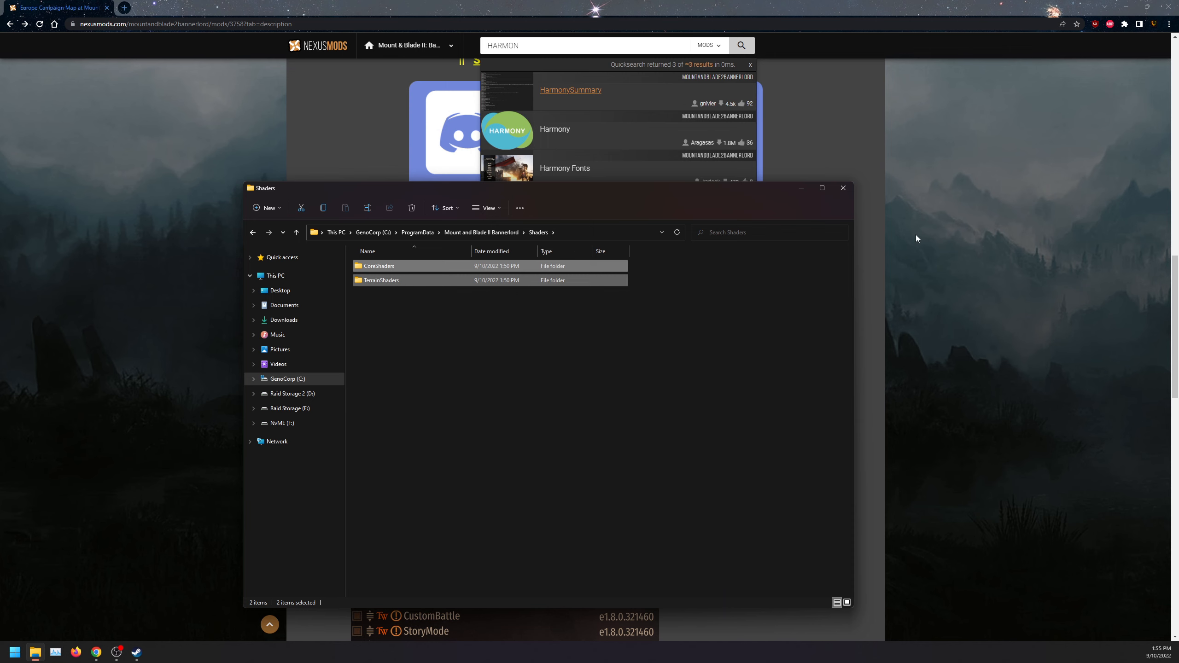
{"action": "left_click", "coordinate": [842, 187]}
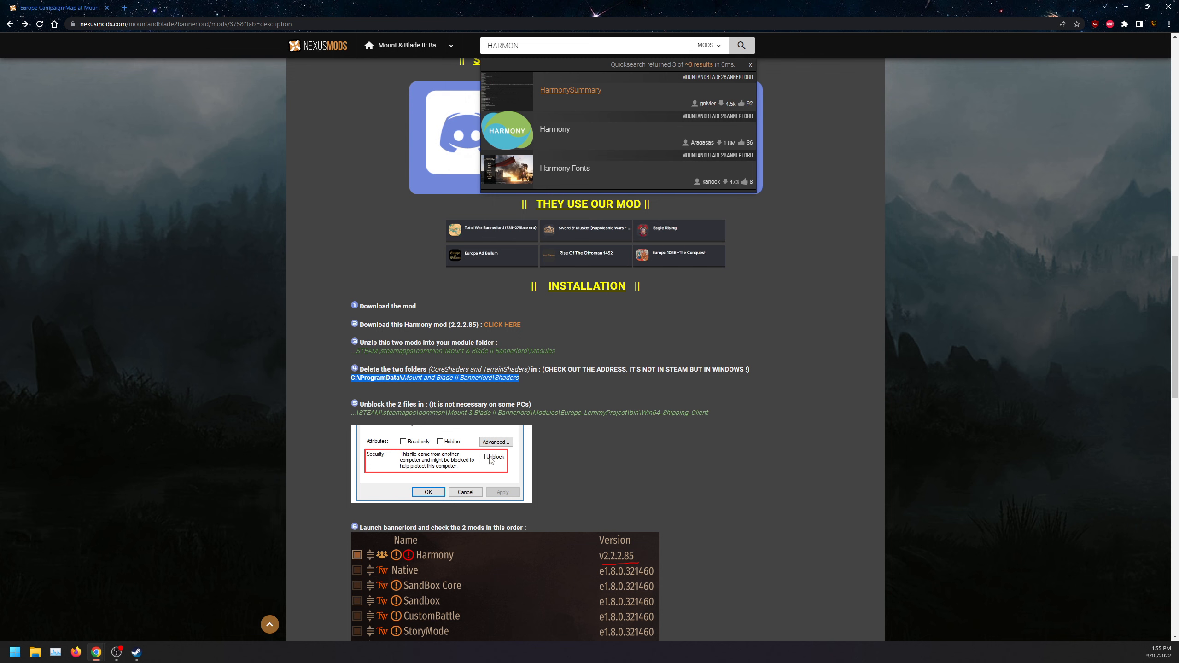
Deselect the Shaders path text on the page and bring up the Steam library
{"action": "left_click", "coordinate": [242, 163]}
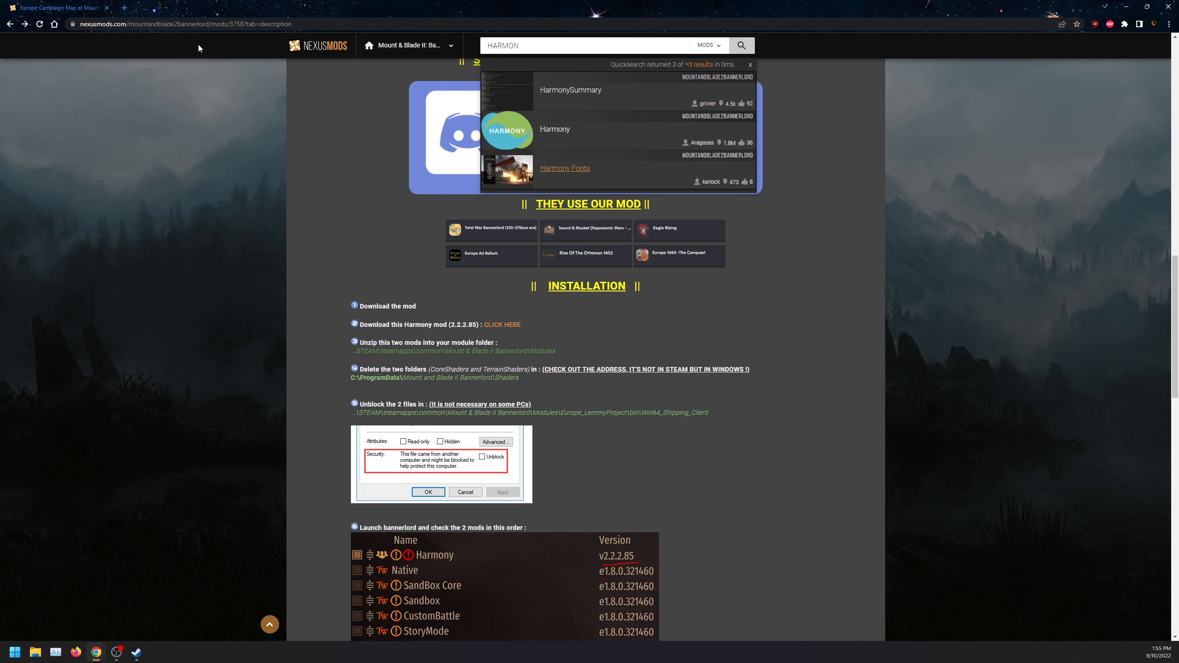
{"action": "left_click", "coordinate": [137, 653]}
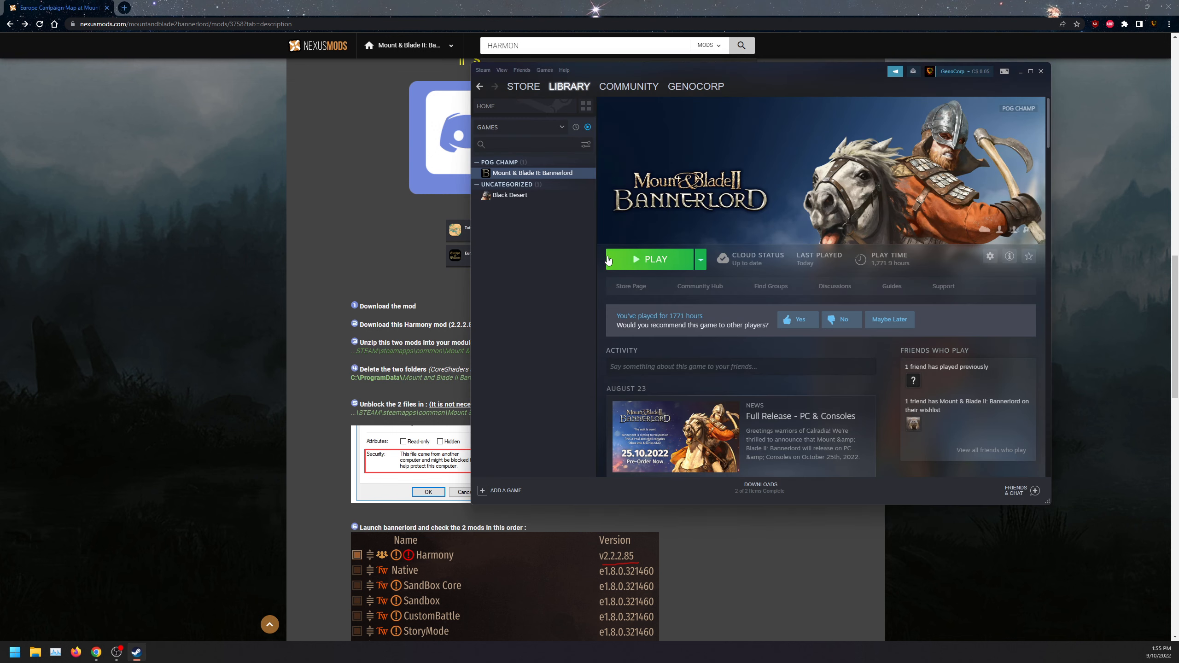
Launch Bannerlord from Steam and check the launcher's Mods list for Harmony and Europe_LemmyProject
{"action": "left_click", "coordinate": [684, 259]}
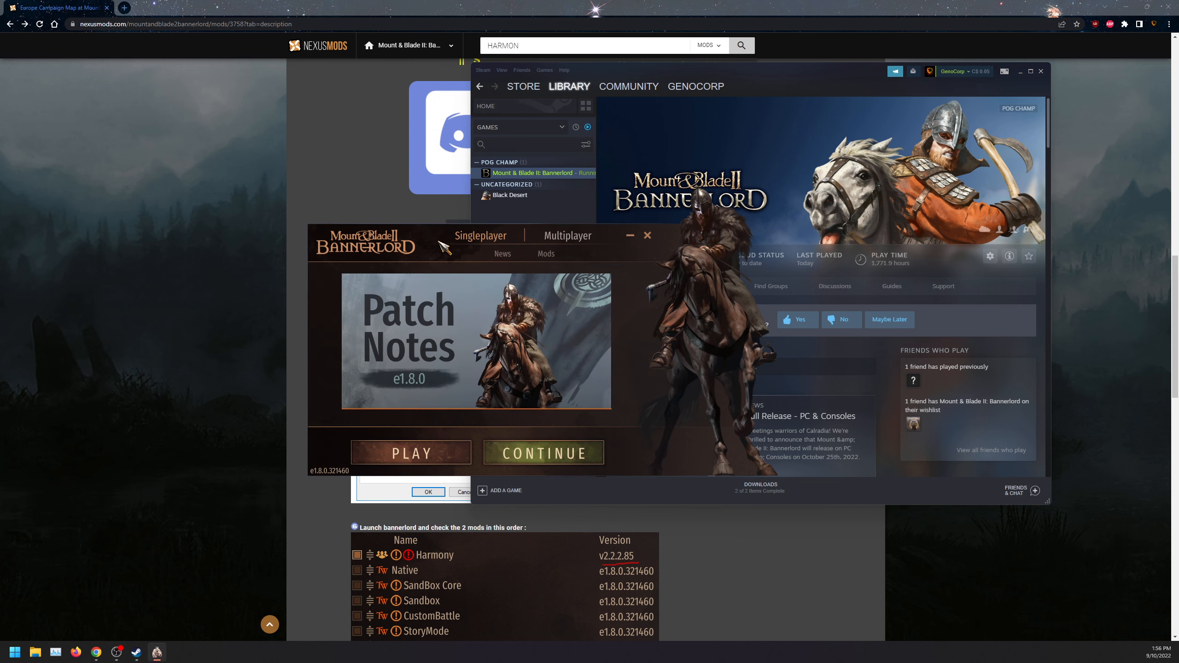
{"action": "left_click", "coordinate": [569, 247]}
{"action": "scroll", "coordinate": [425, 387], "scroll_direction": "down", "scroll_amount": 5}
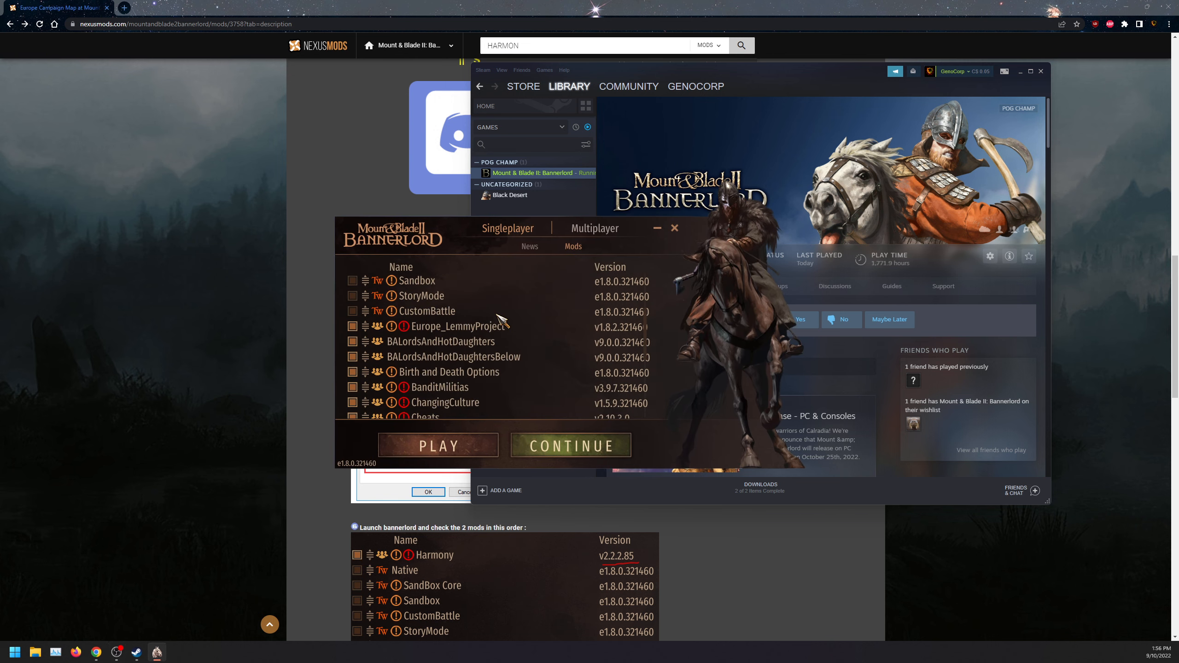
{"action": "scroll", "coordinate": [425, 406], "scroll_direction": "down", "scroll_amount": 5}
{"action": "scroll", "coordinate": [426, 405], "scroll_direction": "up", "scroll_amount": 3}
{"action": "scroll", "coordinate": [423, 359], "scroll_direction": "up", "scroll_amount": 4}
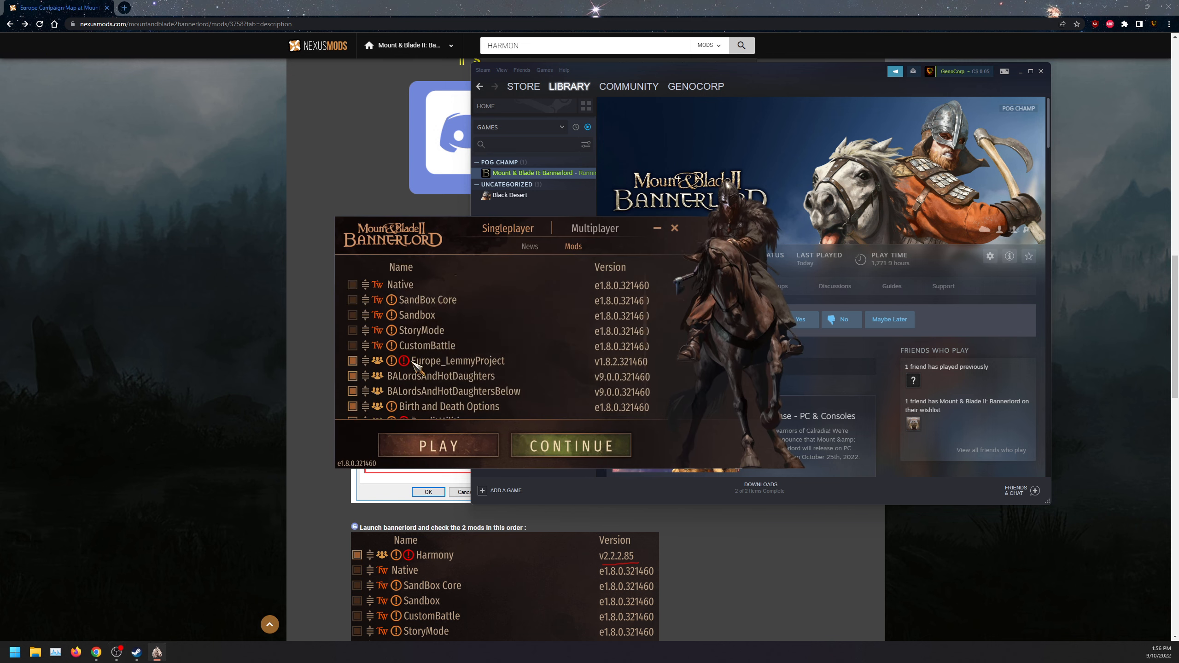
{"action": "scroll", "coordinate": [452, 304], "scroll_direction": "up", "scroll_amount": 3}
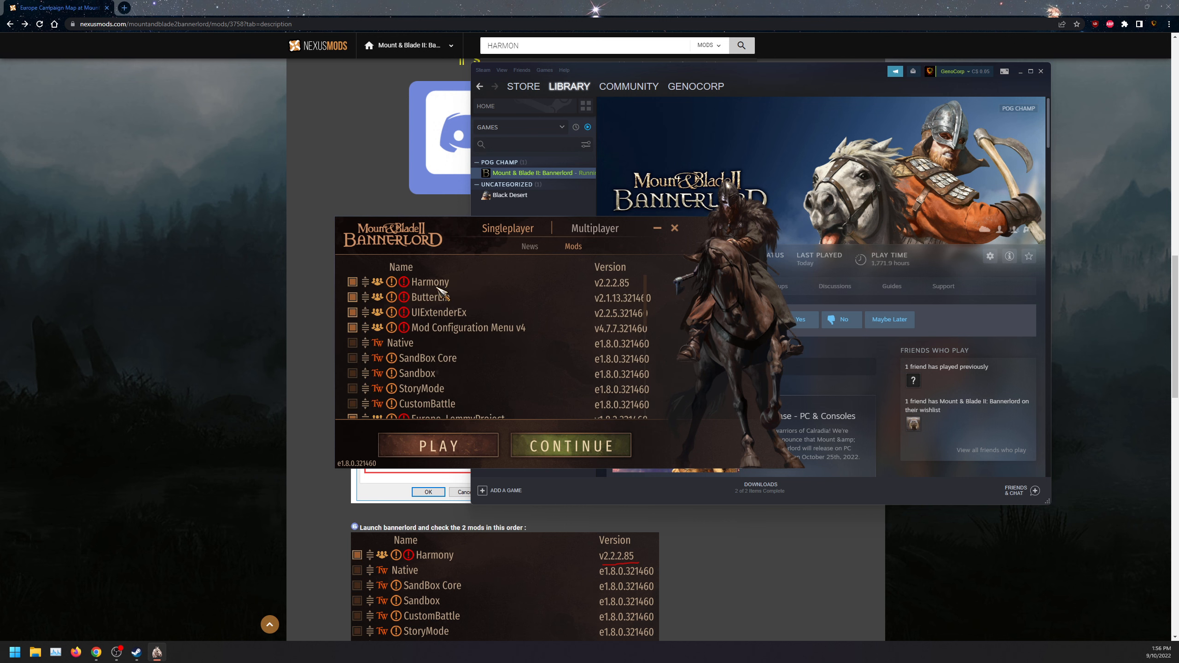
{"action": "left_click", "coordinate": [251, 348]}
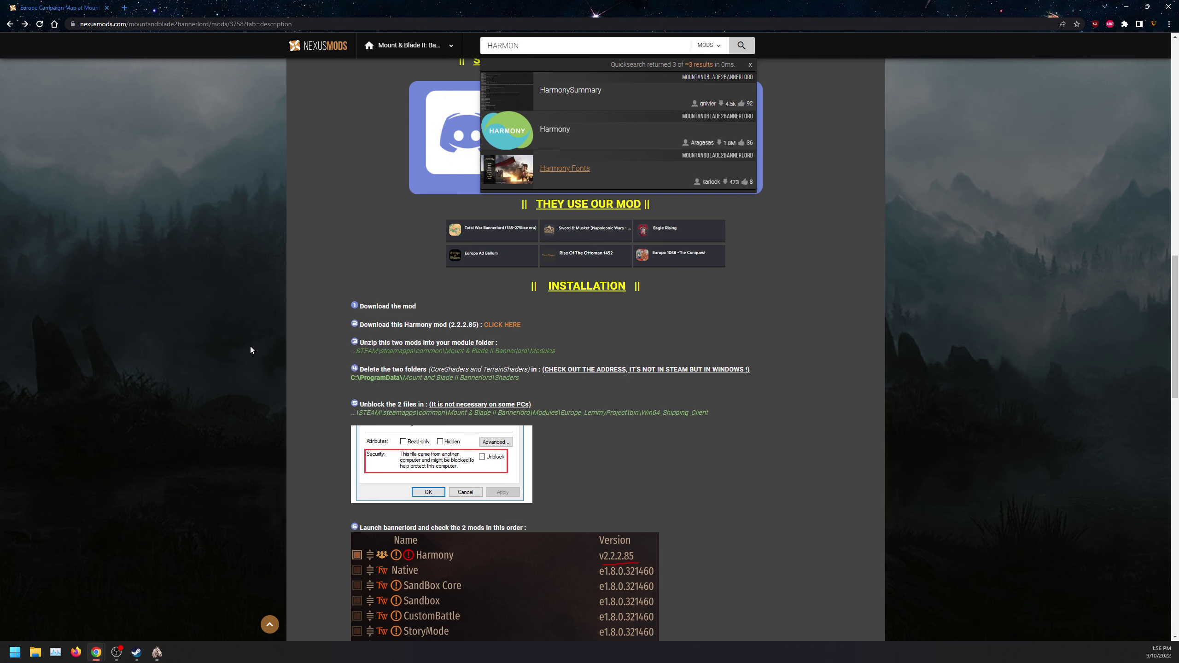
{"action": "left_click", "coordinate": [156, 652]}
{"action": "scroll", "coordinate": [438, 305], "scroll_direction": "down", "scroll_amount": 1}
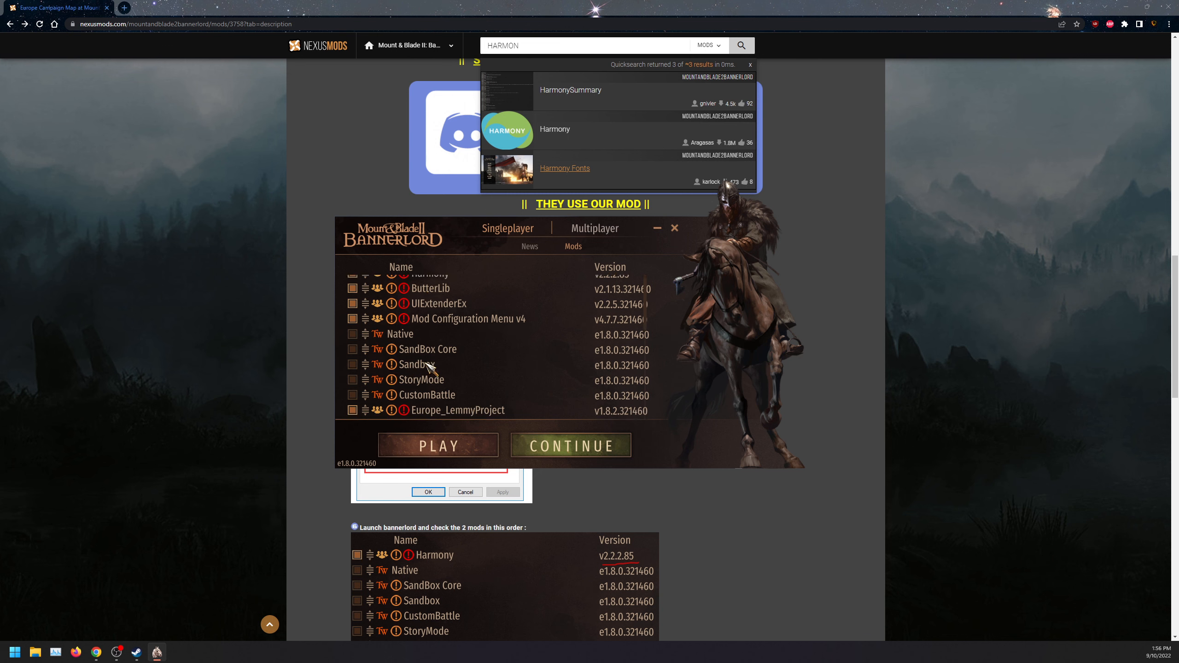
{"action": "scroll", "coordinate": [437, 313], "scroll_direction": "down", "scroll_amount": 2}
{"action": "scroll", "coordinate": [435, 323], "scroll_direction": "down", "scroll_amount": 1}
{"action": "scroll", "coordinate": [432, 332], "scroll_direction": "down", "scroll_amount": 1}
{"action": "scroll", "coordinate": [430, 326], "scroll_direction": "down", "scroll_amount": 1}
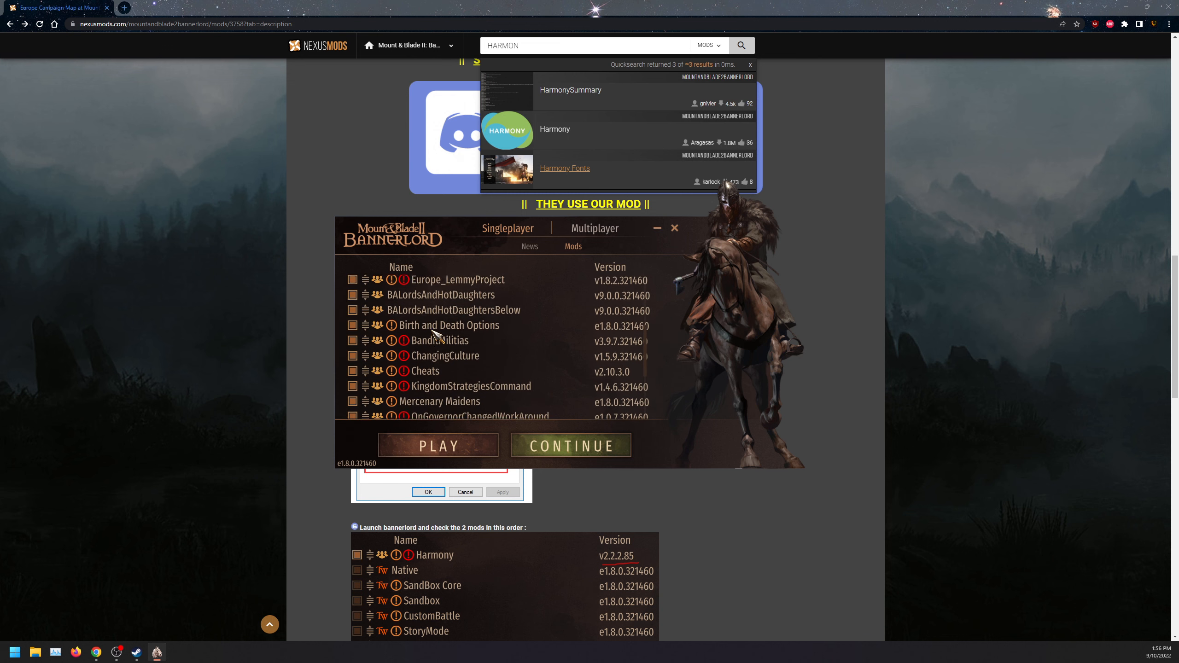
{"action": "scroll", "coordinate": [426, 319], "scroll_direction": "up", "scroll_amount": 1}
{"action": "scroll", "coordinate": [422, 311], "scroll_direction": "up", "scroll_amount": 2}
{"action": "scroll", "coordinate": [417, 301], "scroll_direction": "up", "scroll_amount": 1}
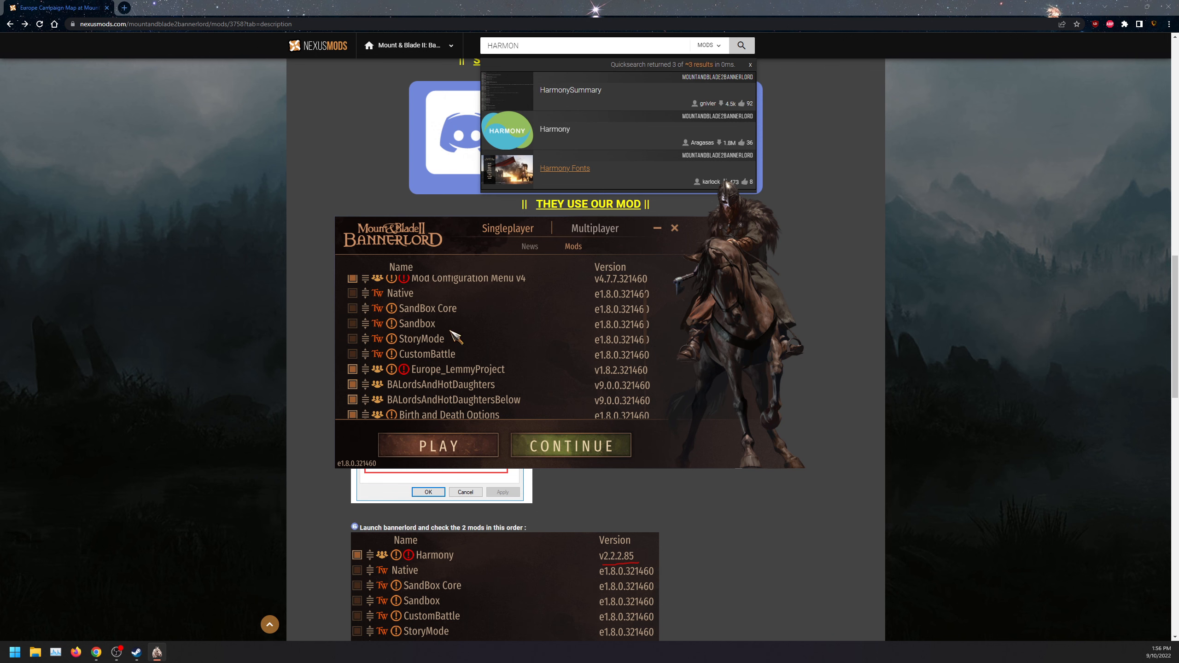
Start the game from the launcher and confirm the mod dependency caution
{"action": "left_click", "coordinate": [467, 444]}
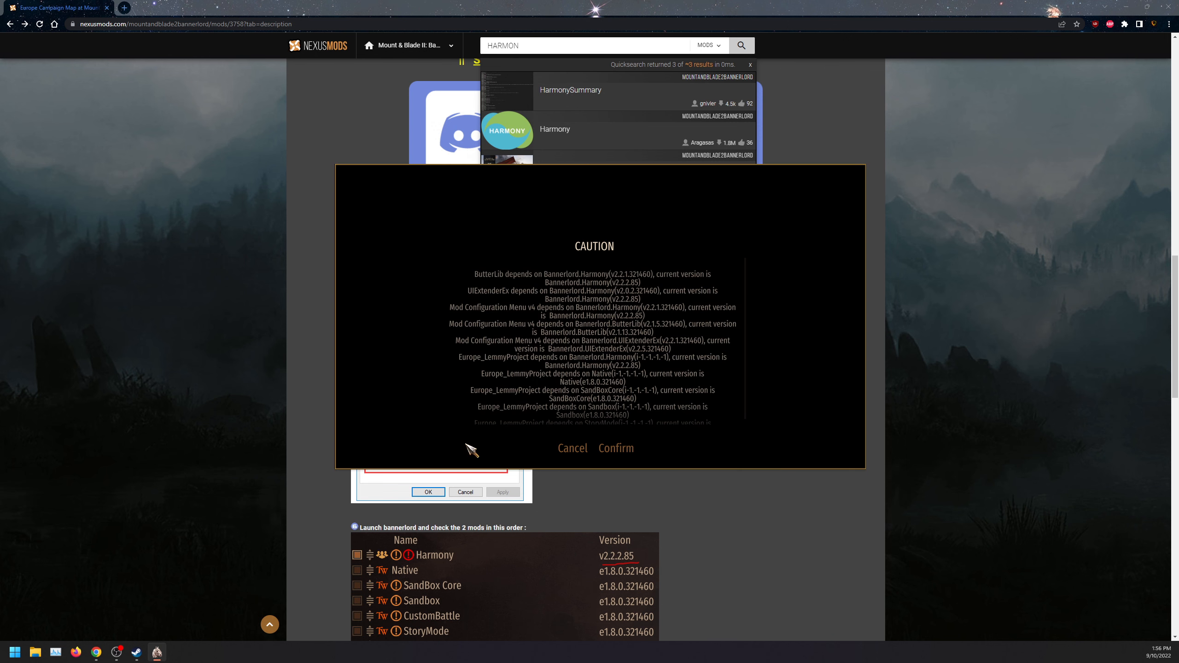
{"action": "left_click", "coordinate": [607, 450]}
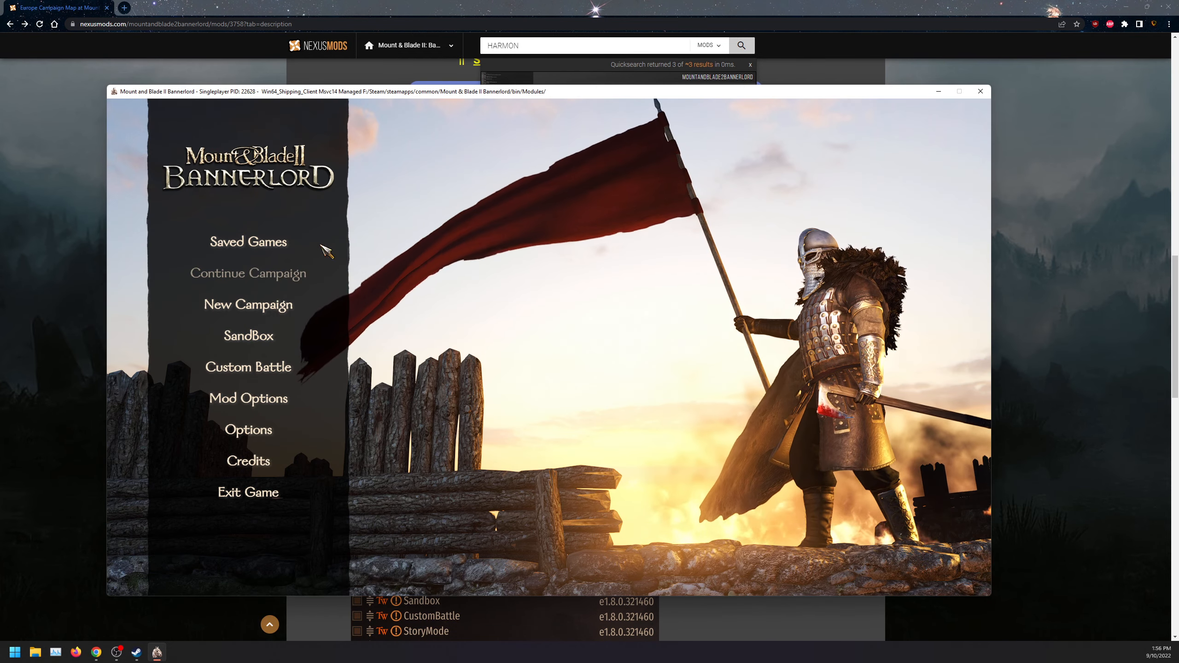
Begin a new campaign as an Empire character with the Urban vagabonds family background
{"action": "left_click", "coordinate": [247, 338]}
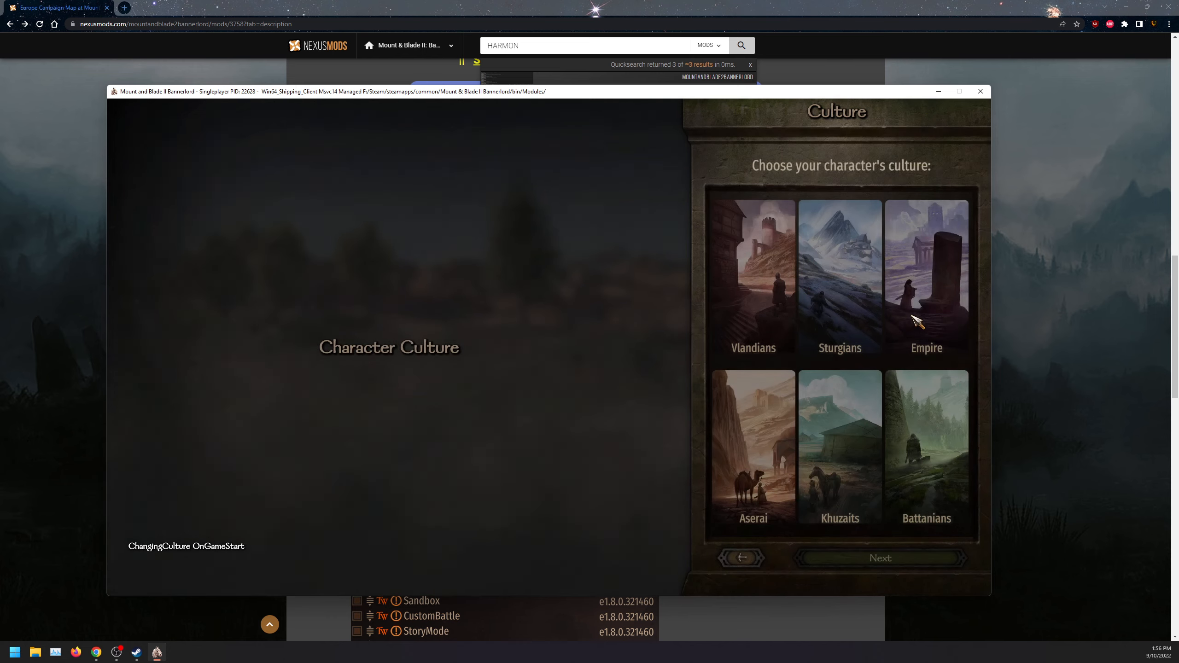
{"action": "left_click", "coordinate": [917, 320]}
{"action": "left_click", "coordinate": [880, 560]}
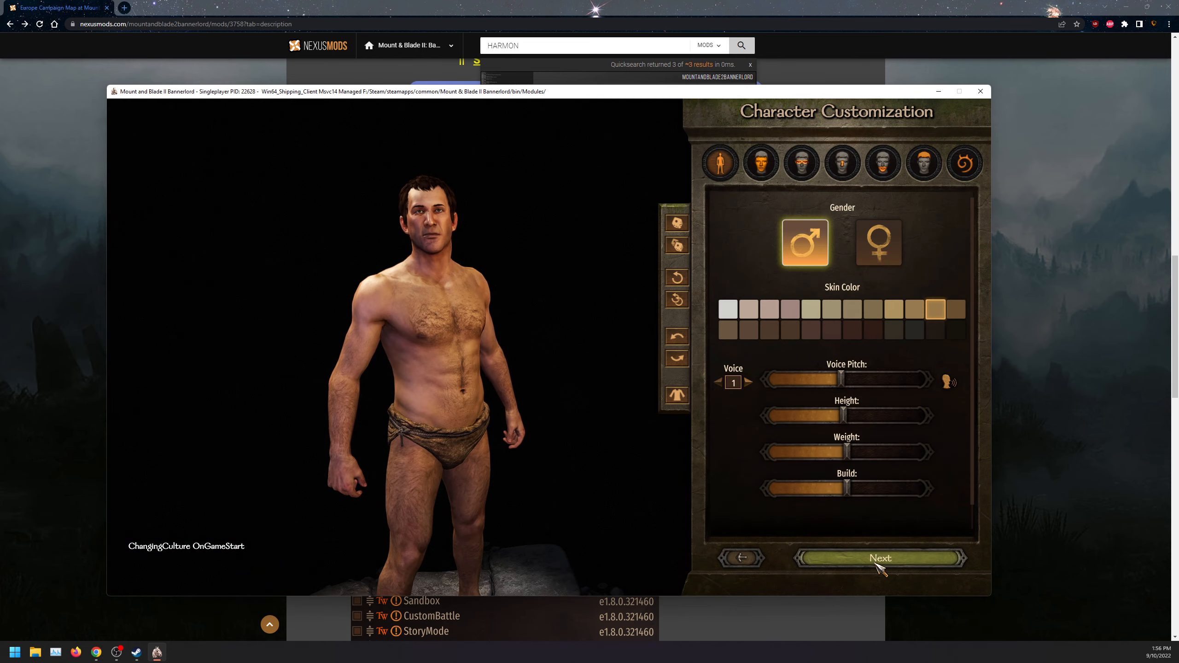
{"action": "left_click", "coordinate": [881, 561]}
{"action": "left_click", "coordinate": [835, 369]}
{"action": "left_click", "coordinate": [876, 560]}
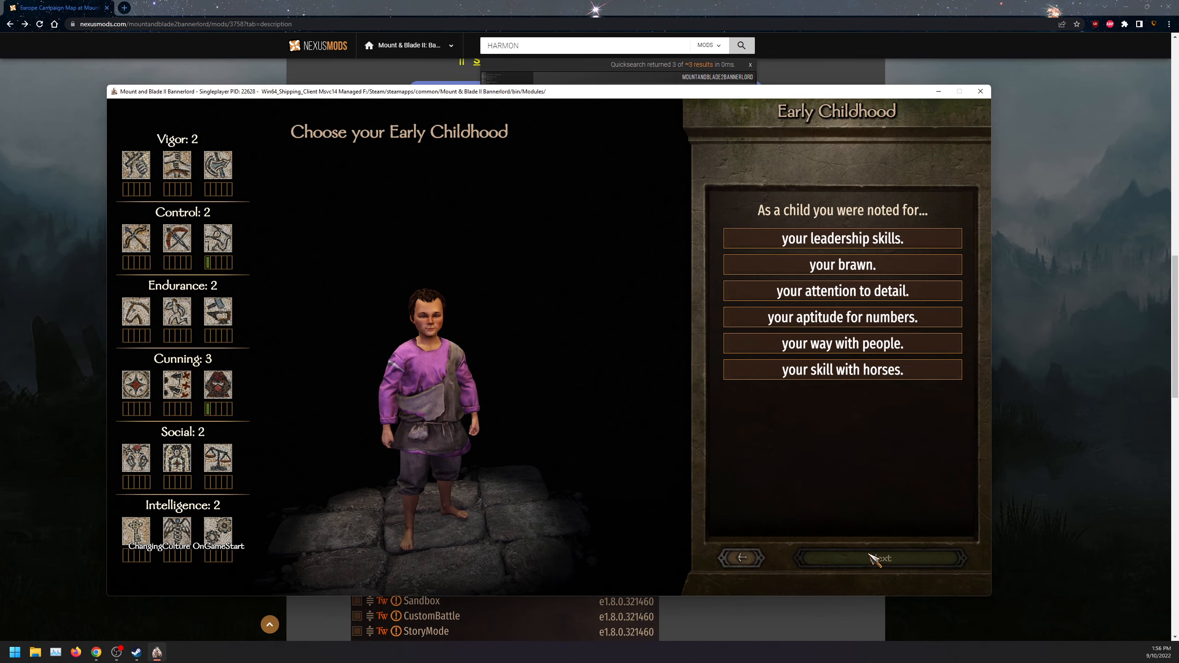
Pick childhood and adulthood backgrounds, starting age 40, accept difficulty and start the campaign
{"action": "double_click", "coordinate": [843, 370]}
{"action": "double_click", "coordinate": [846, 384]}
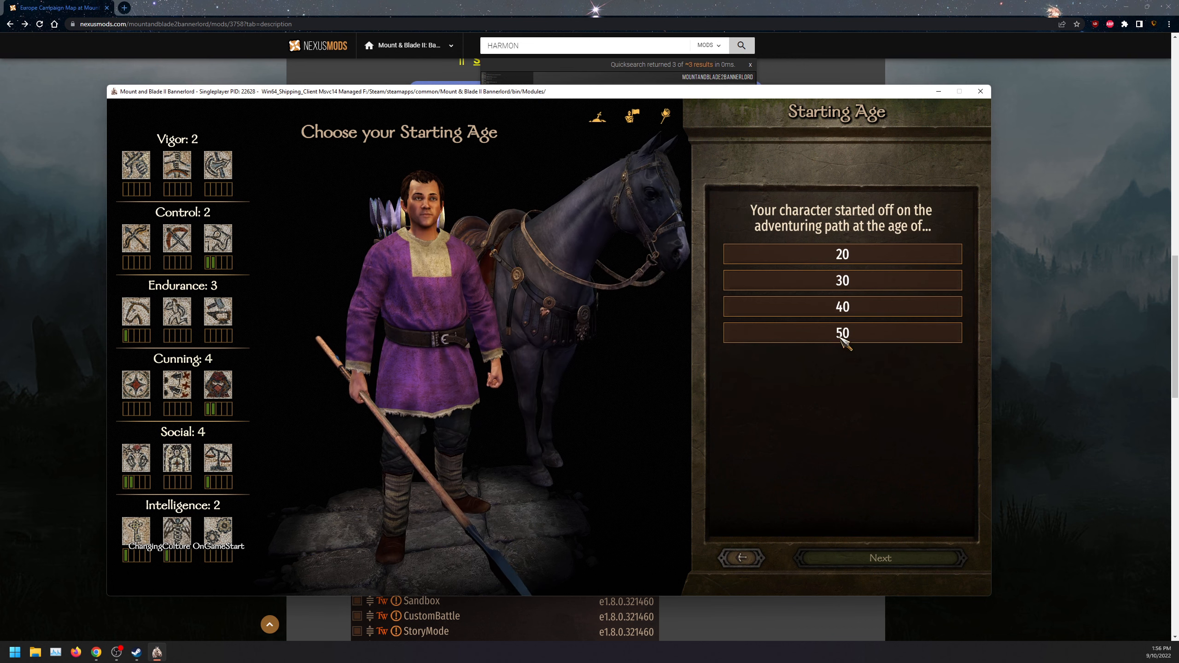
{"action": "left_click", "coordinate": [842, 309]}
{"action": "left_click", "coordinate": [885, 559]}
{"action": "left_click", "coordinate": [880, 558]}
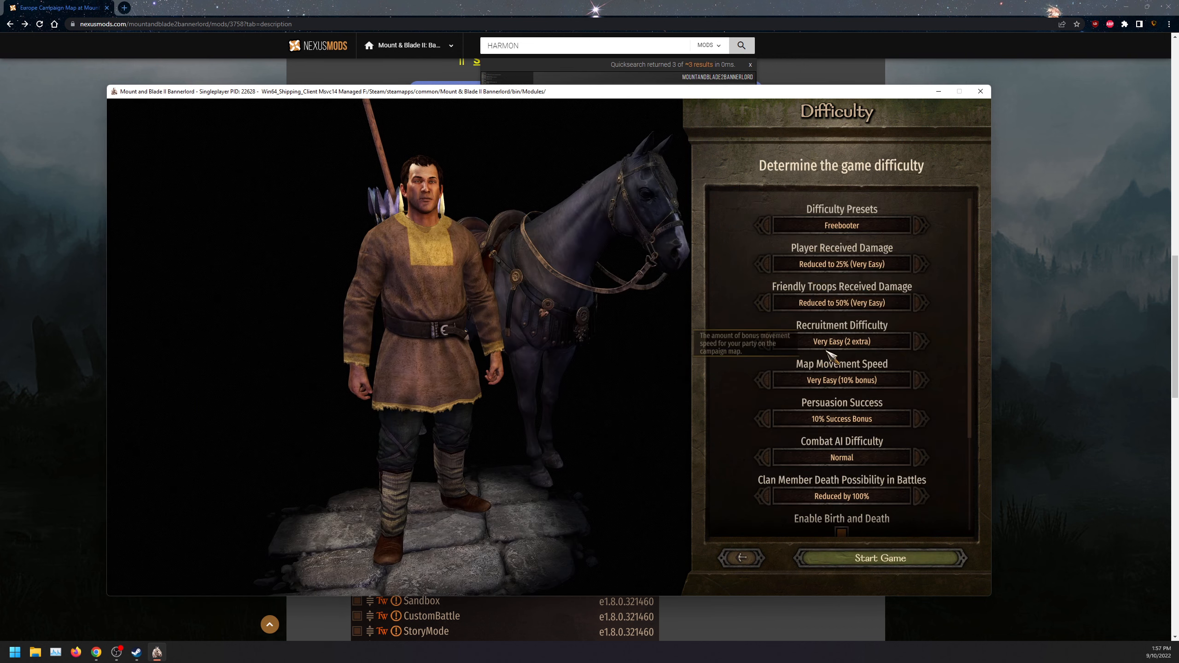
{"action": "left_click", "coordinate": [874, 559]}
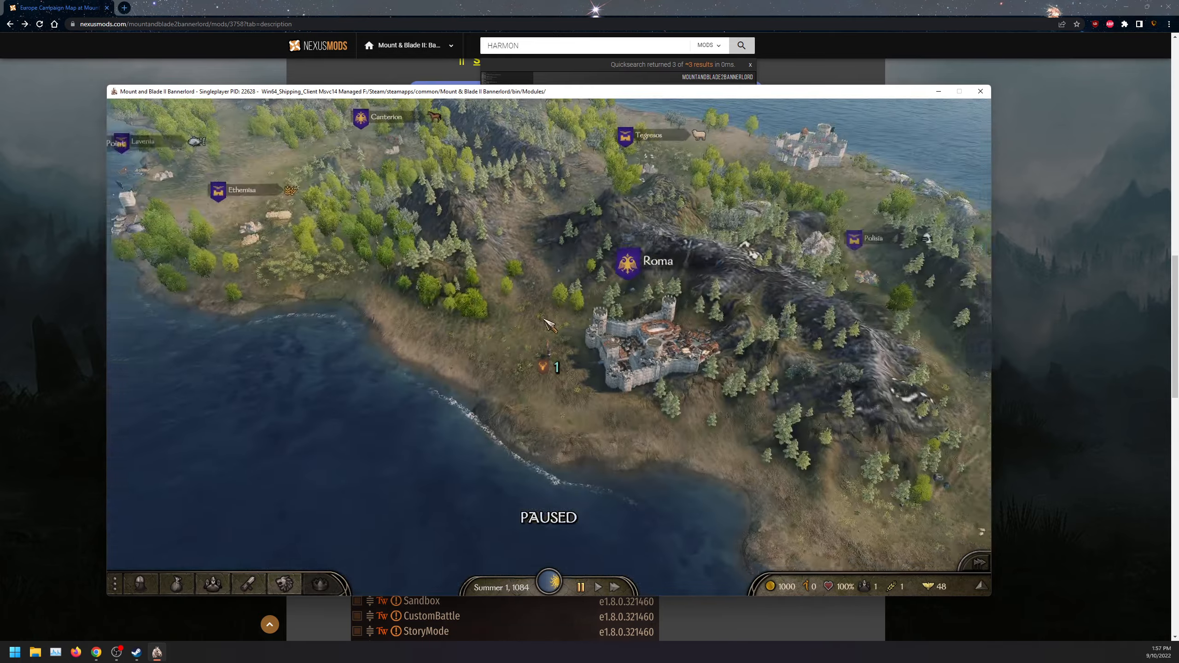
{"action": "scroll", "coordinate": [546, 322], "scroll_direction": "down", "scroll_amount": 5}
{"action": "scroll", "coordinate": [489, 345], "scroll_direction": "down", "scroll_amount": 5}
{"action": "scroll", "coordinate": [436, 365], "scroll_direction": "down", "scroll_amount": 5}
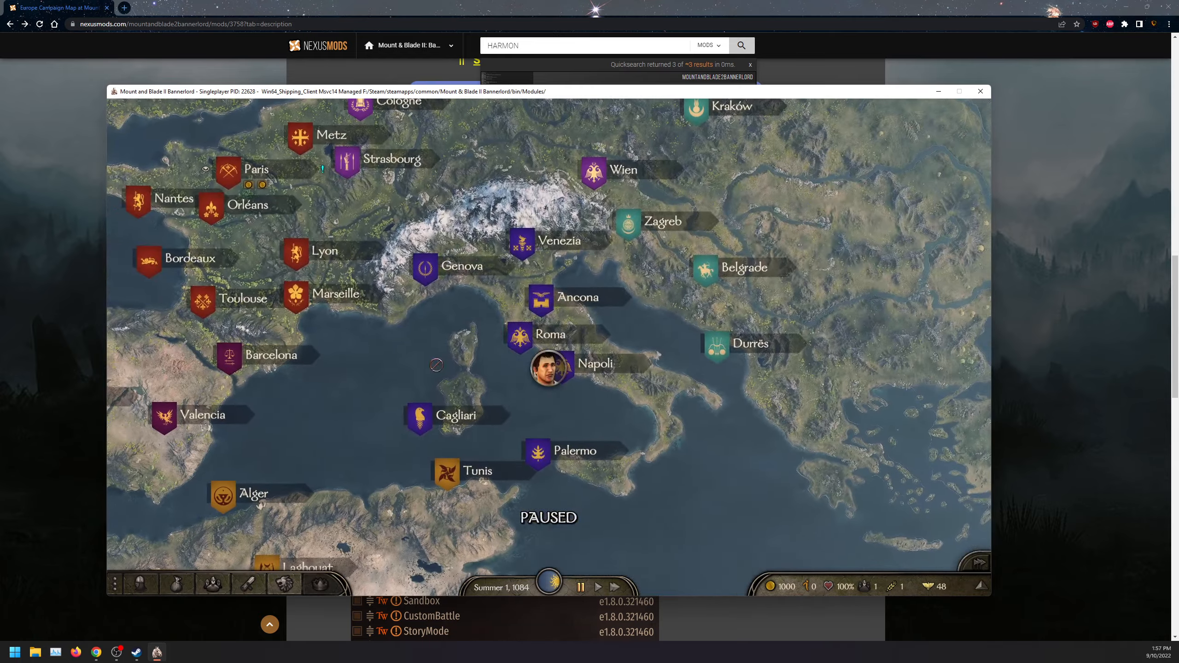
Rotate the campaign map to view the Europe overview north-up around Roma
{"action": "key", "text": "q"}
{"action": "key", "text": "e"}
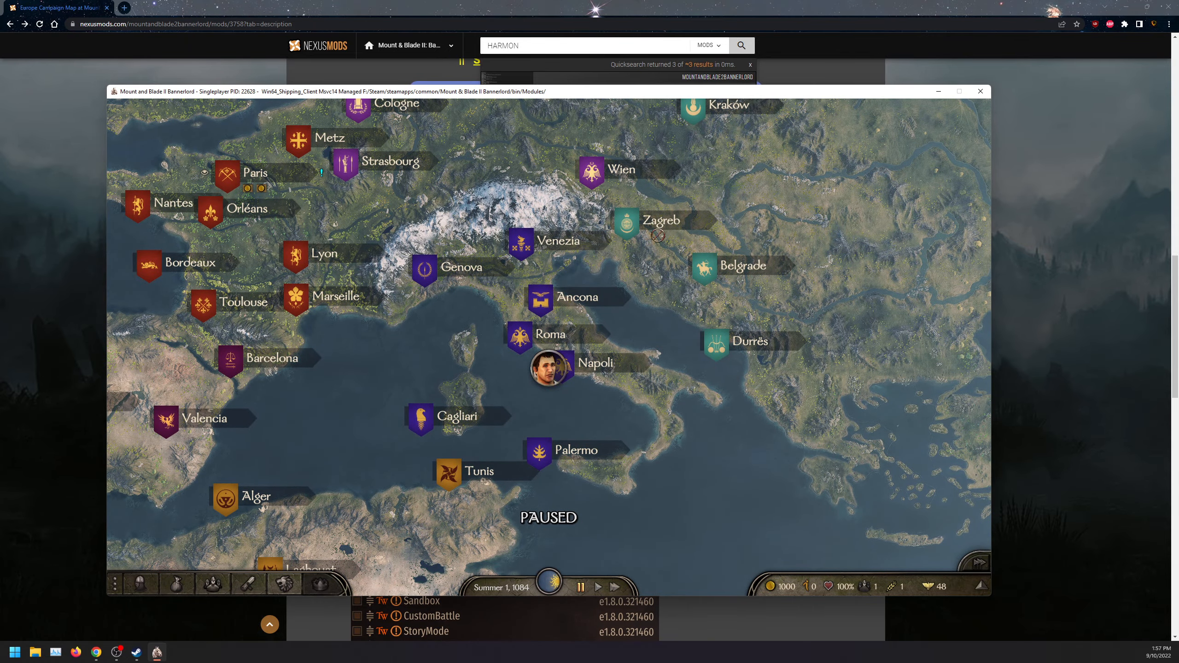
{"action": "mouse_move", "coordinate": [697, 437]}
{"action": "left_mouse_down"}
{"action": "mouse_move", "coordinate": [224, 327]}
{"action": "mouse_move", "coordinate": [449, 328]}
{"action": "left_mouse_up"}
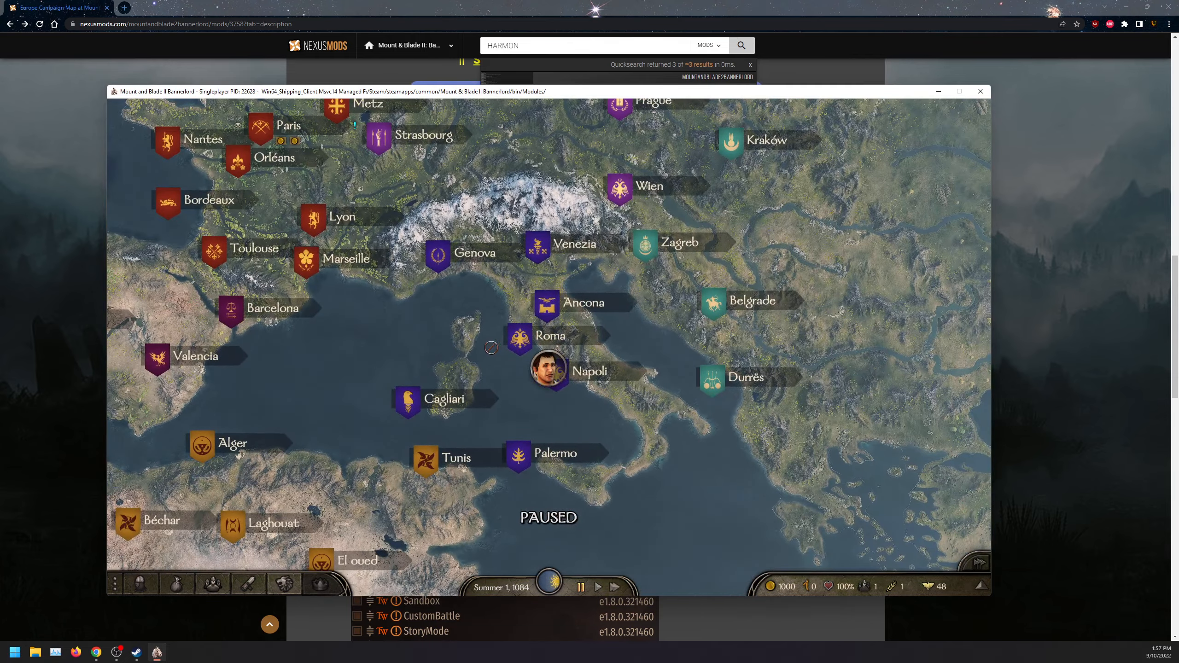